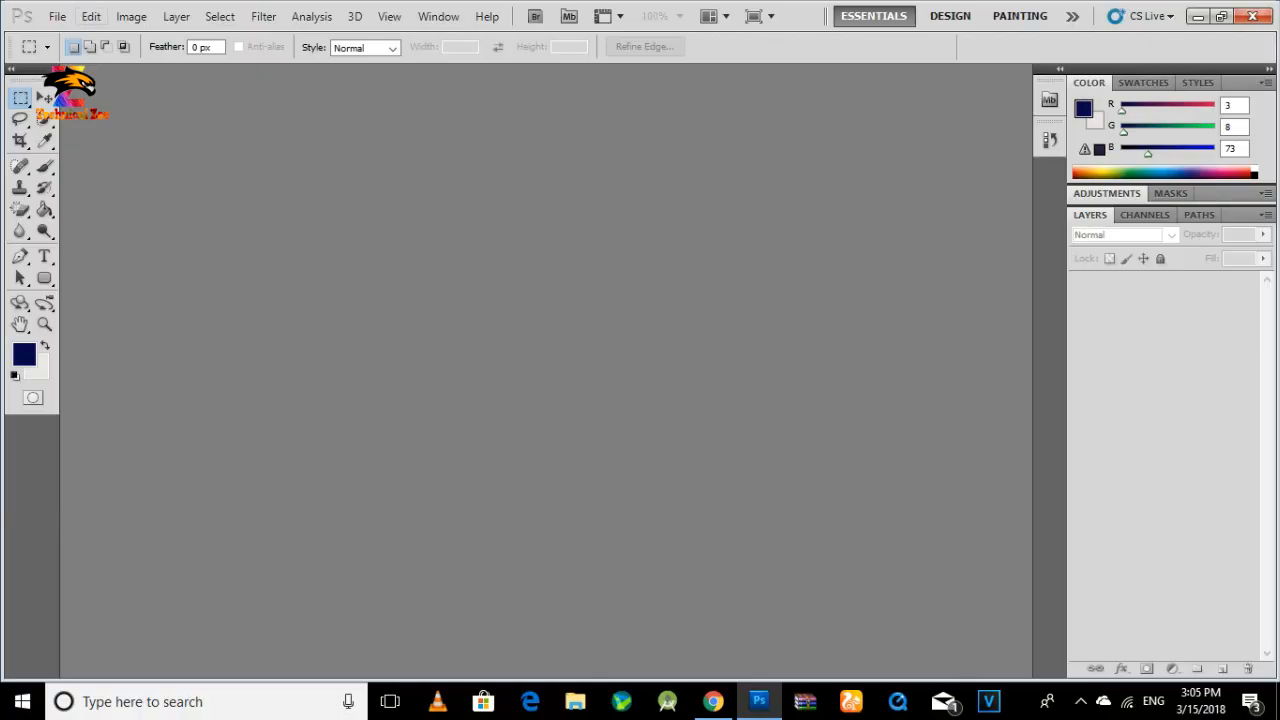
left_click(57, 16)
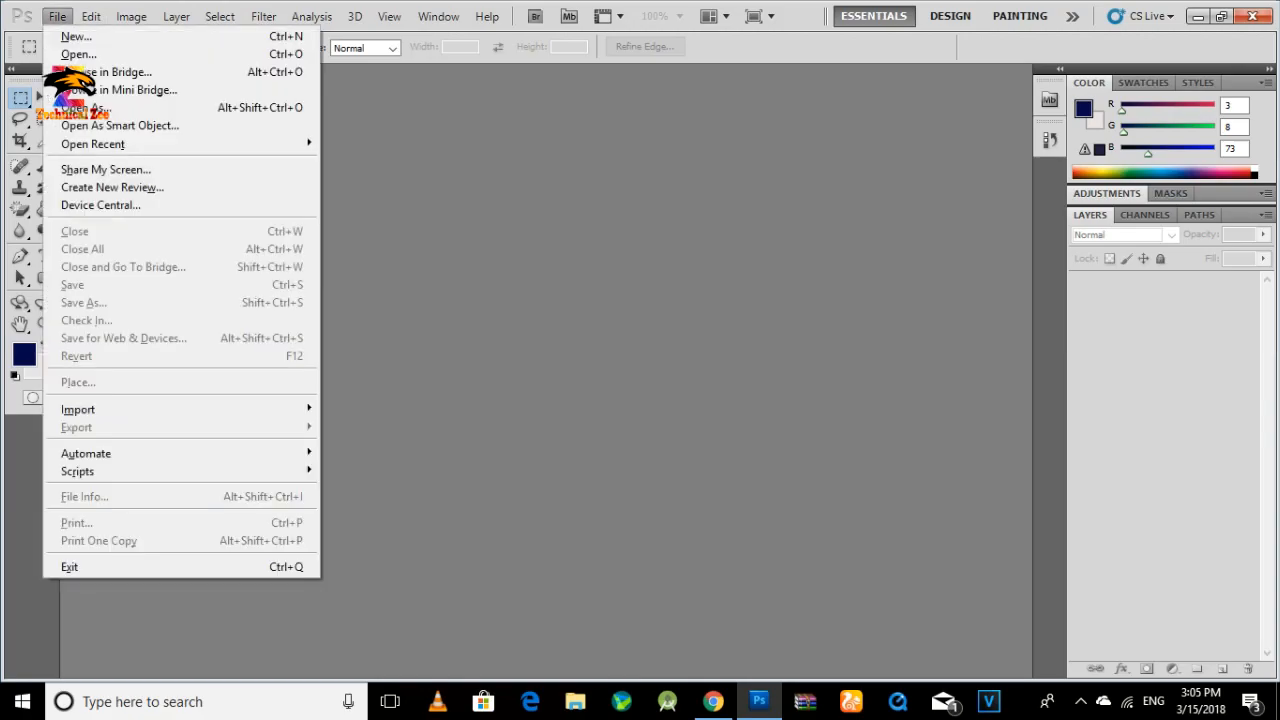
left_click(220, 16)
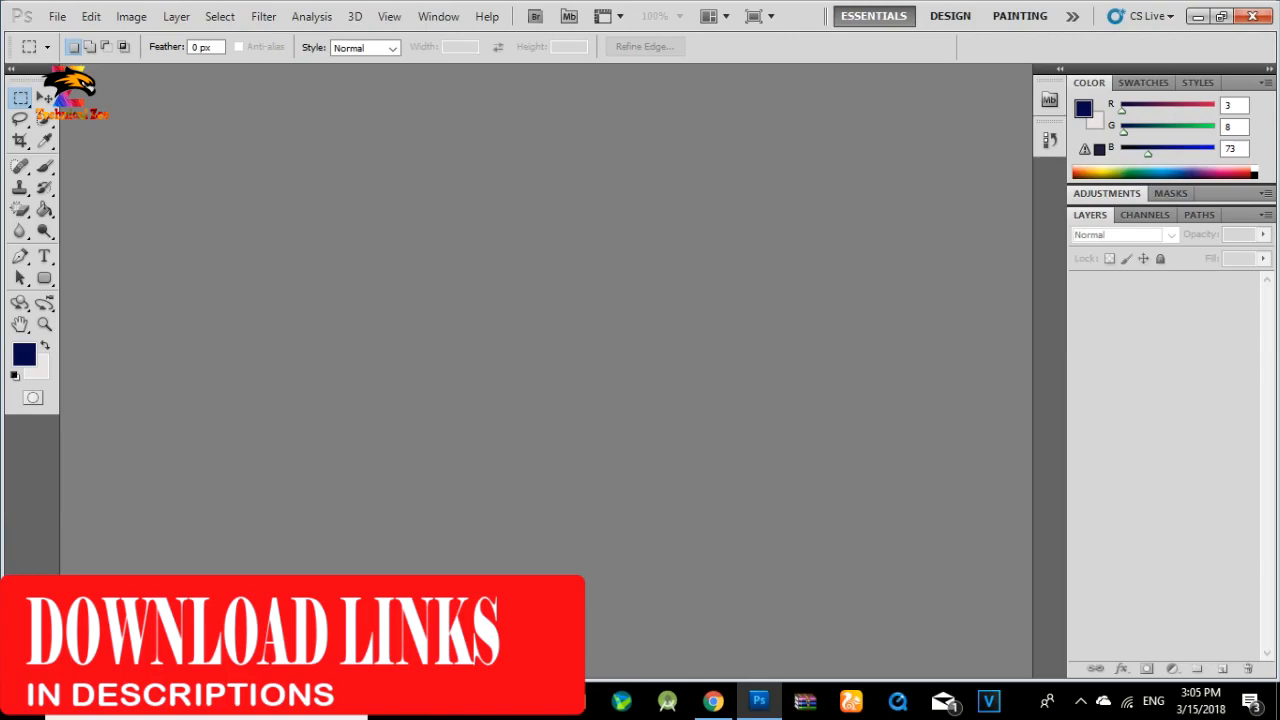
Step: Start a new document with a width and height of 800 pixels each
left_click(57, 16)
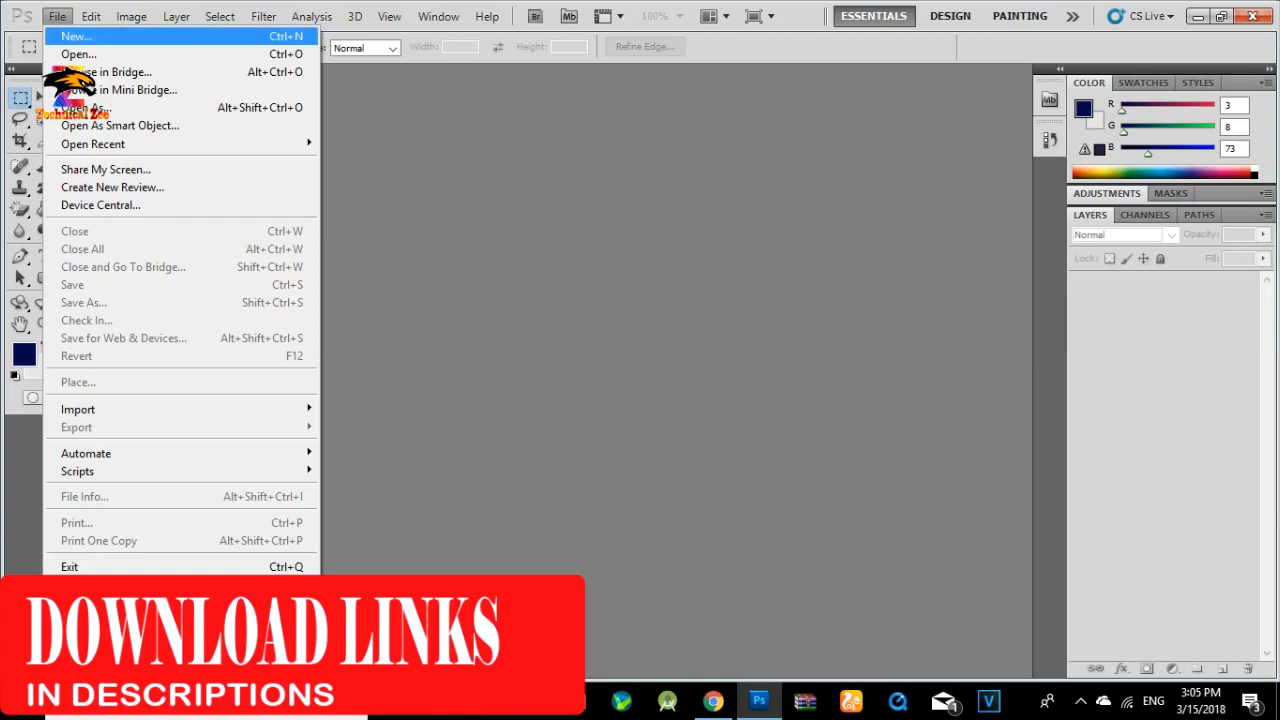
left_click(77, 37)
key("Tab")
key("Tab")
type("800")
key("Tab")
key("Tab")
type("800")
key("Tab")
key("Tab")
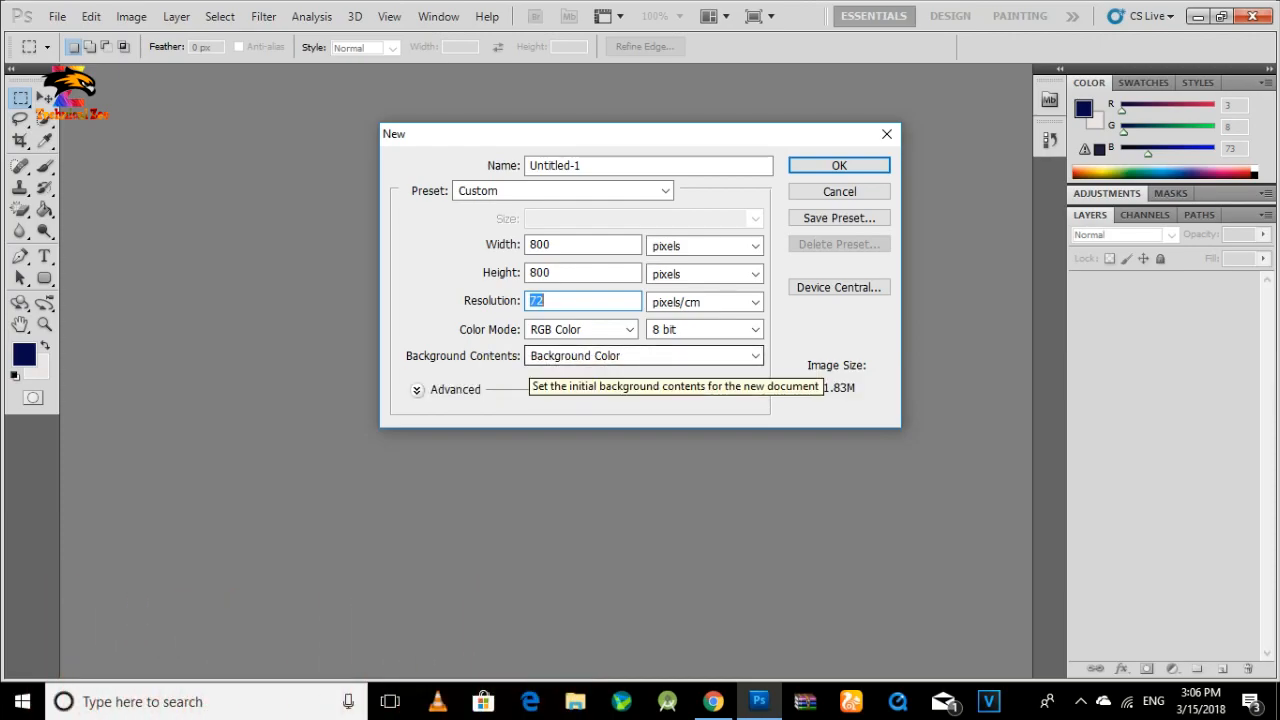
Step: Set the new document's background contents to Transparent and create it
left_click(600, 356)
left_click(570, 403)
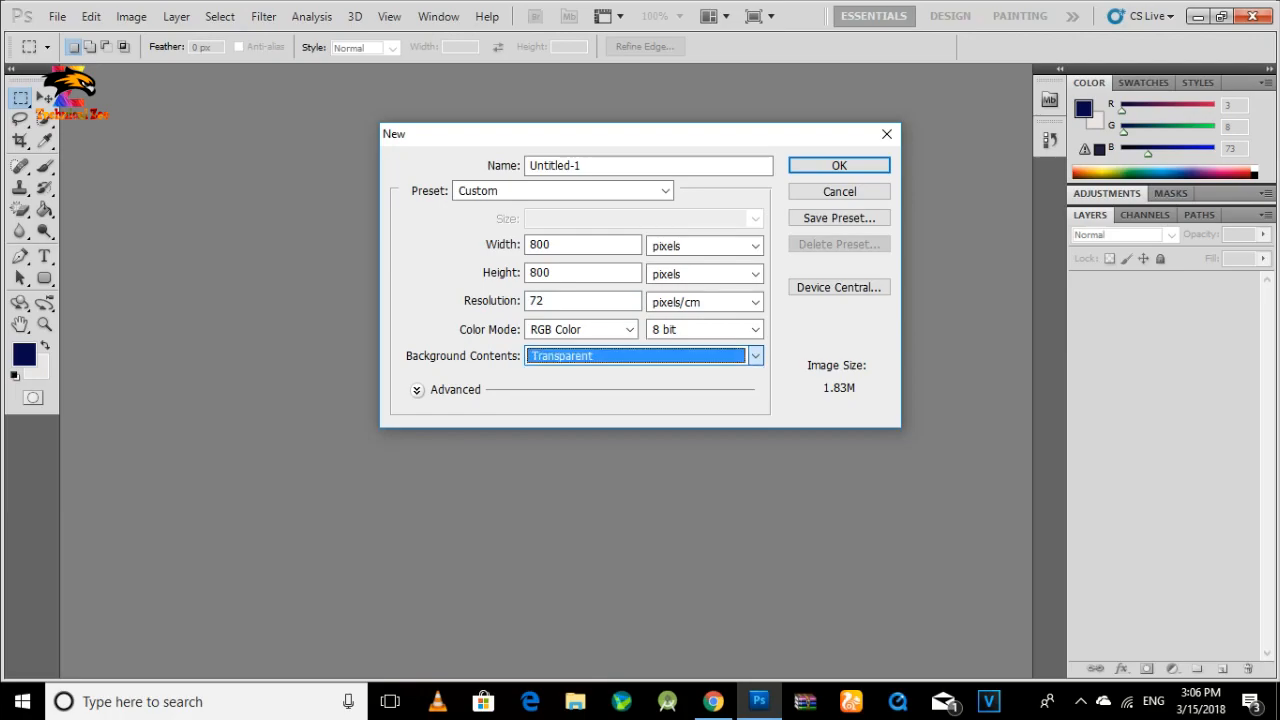
left_click(640, 356)
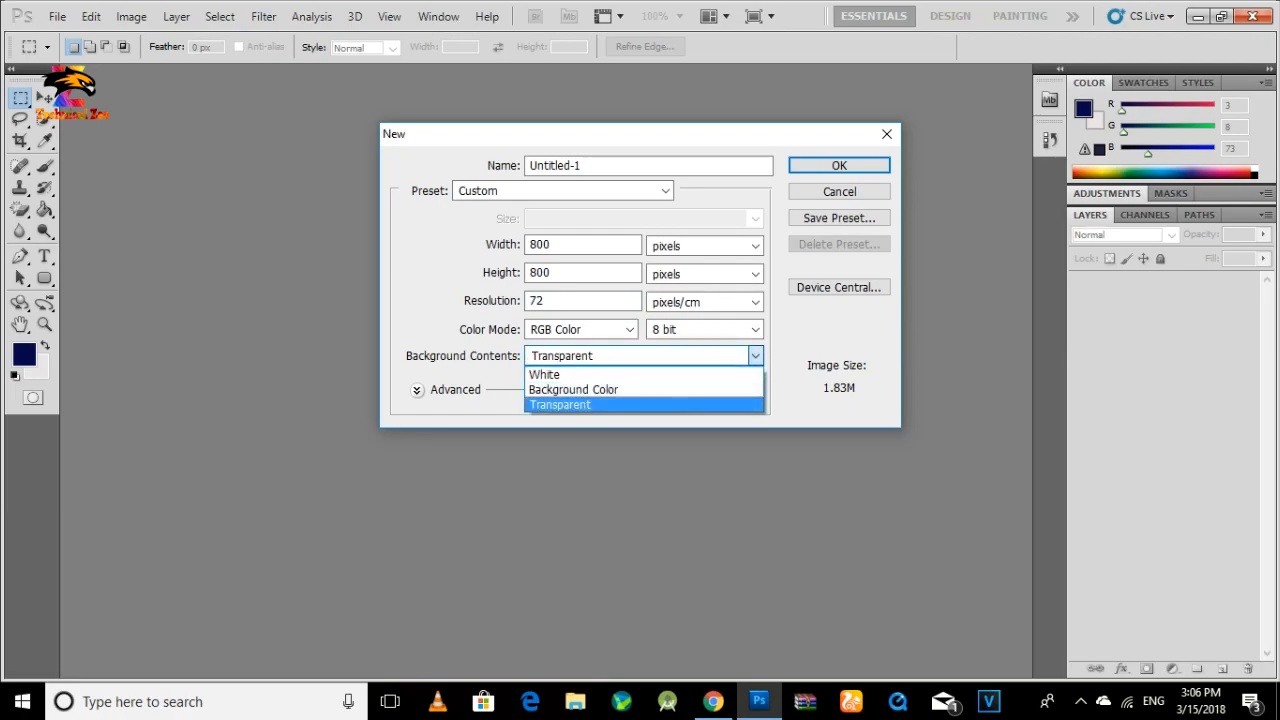
left_click(600, 405)
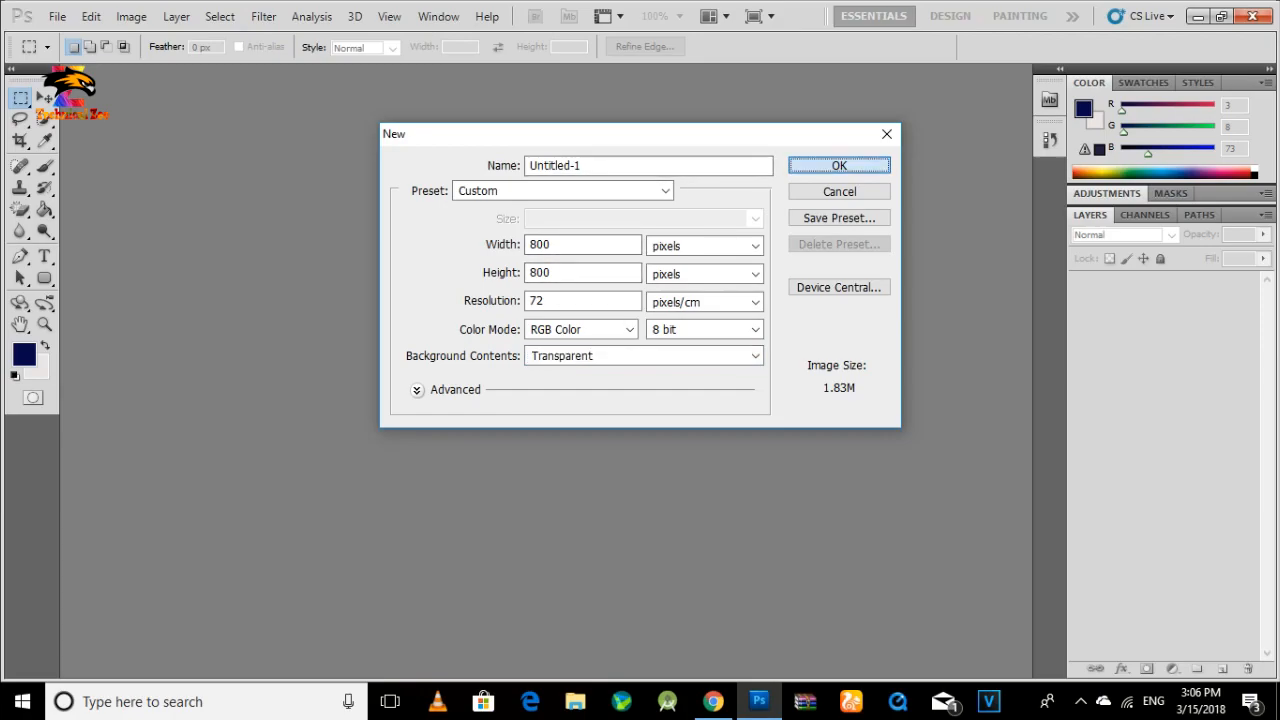
key("Return")
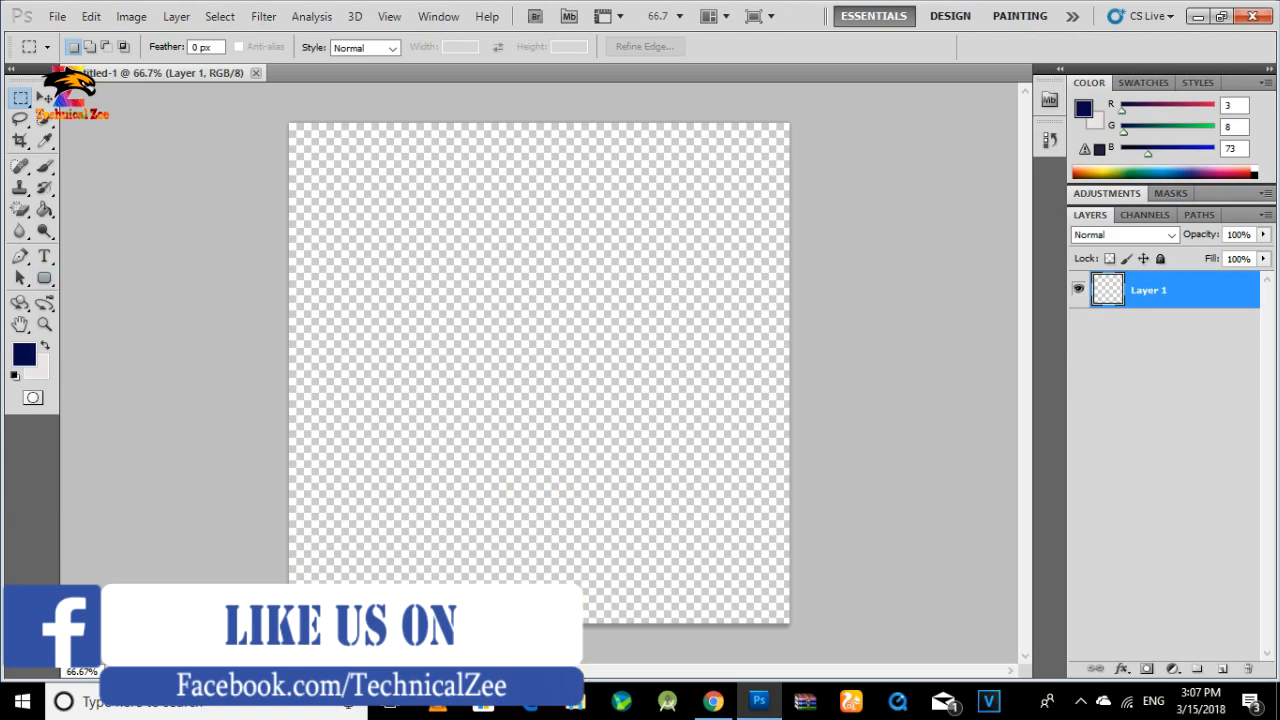
Step: Add a text box spanning the canvas's lower edge with the Exotc350 Bd BT font and the text "Yes I'm A Youtubera"
key("t")
left_click(1254, 606)
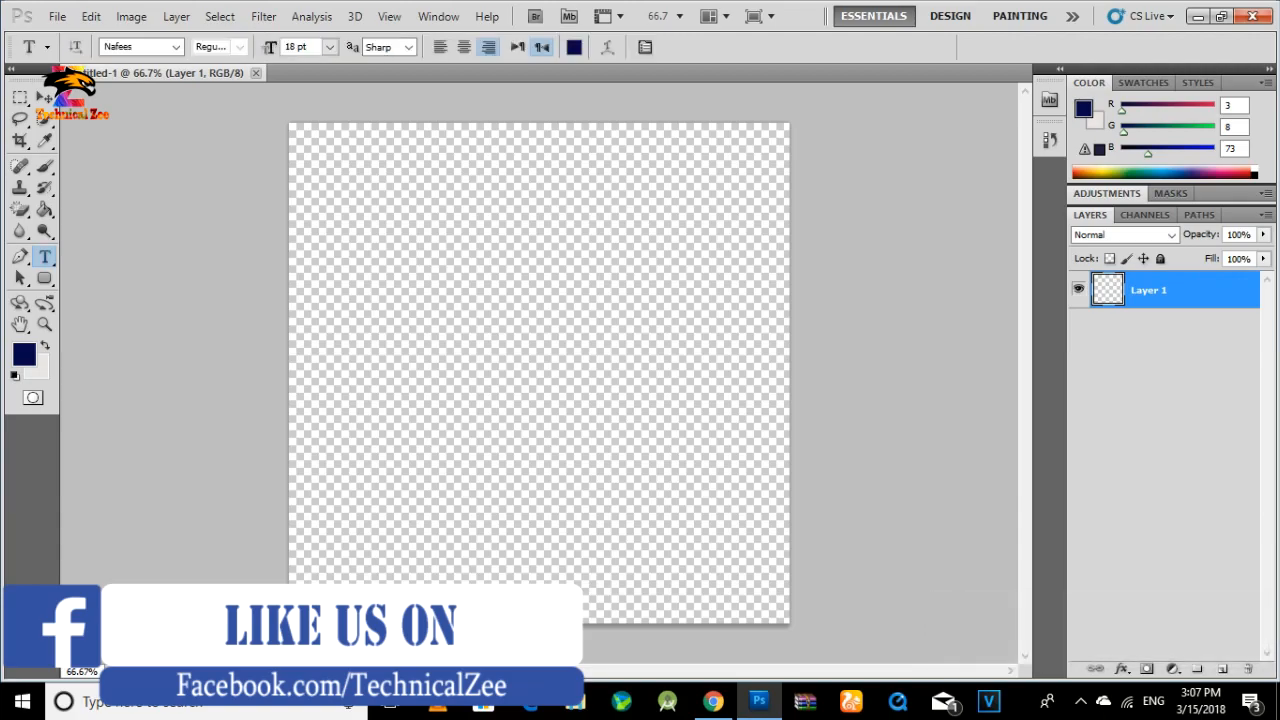
left_click_drag(673, 624, 790, 617)
left_click(176, 47)
left_click_drag(355, 575, 355, 186)
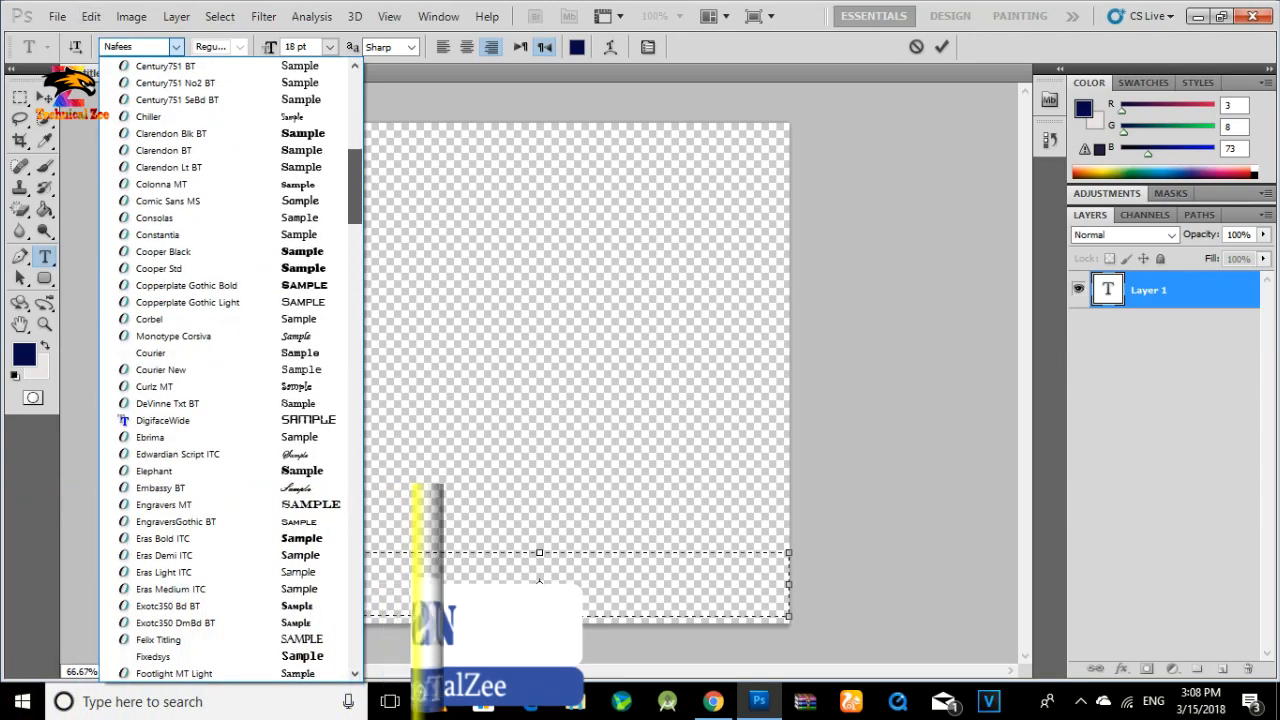
left_click(230, 605)
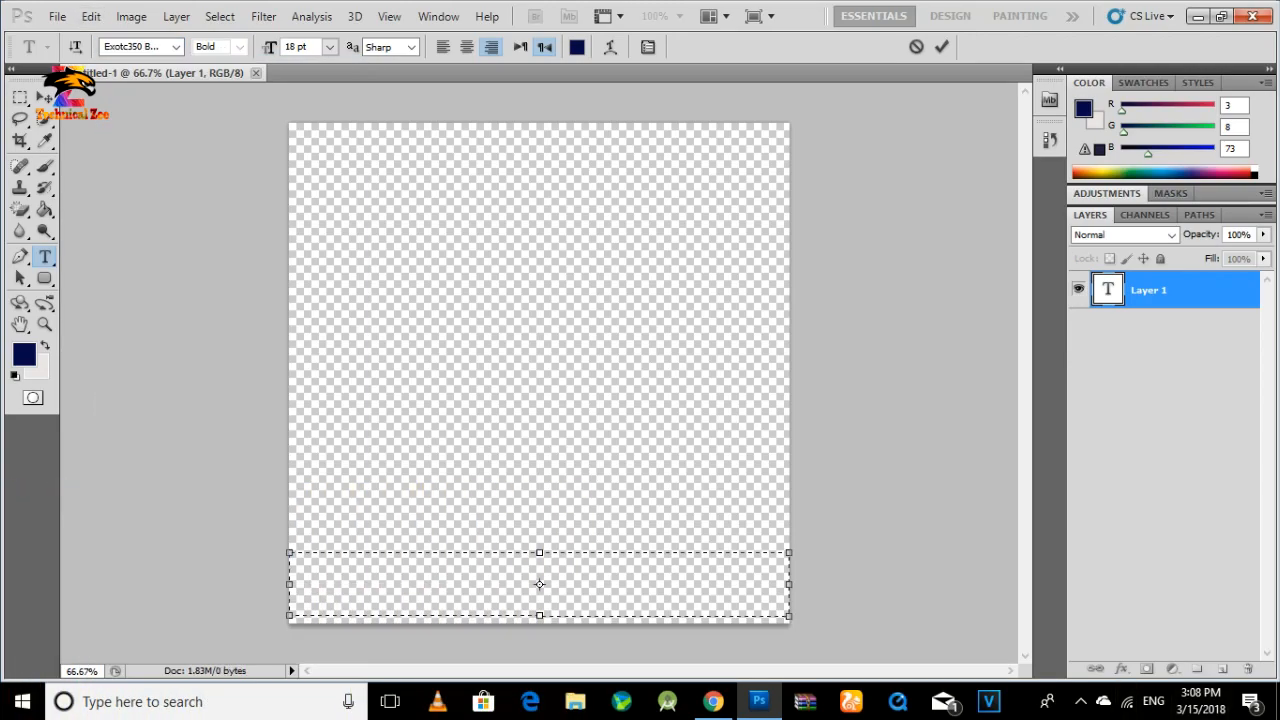
type("Yes")
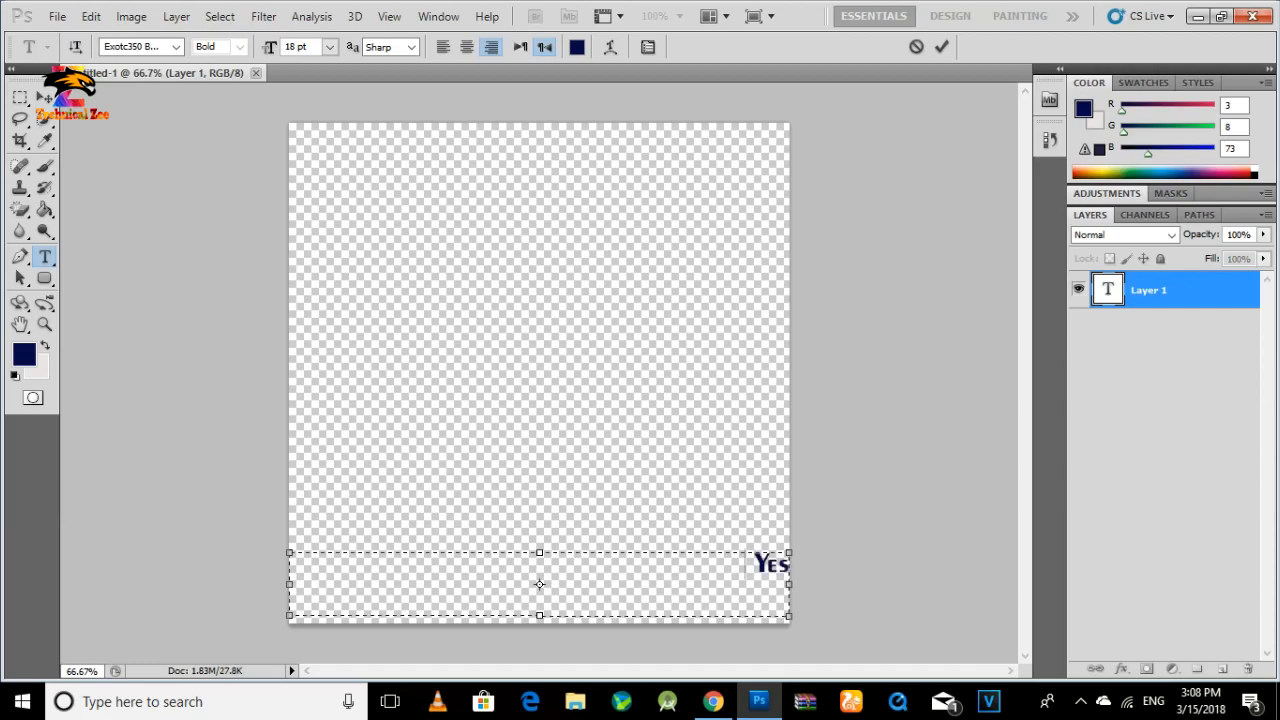
type(" I'm A Youtuber")
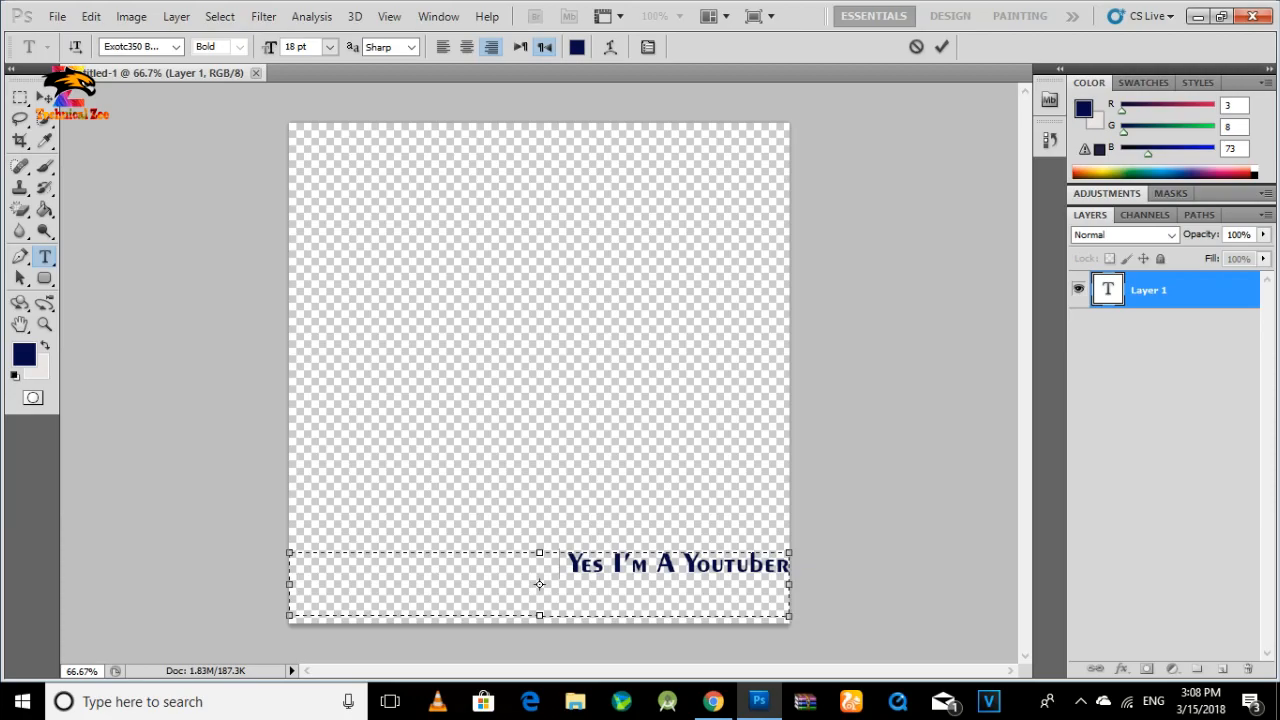
type("a")
Step: Enlarge the whole headline text to 30 pt and shrink its text box to fit around the line
key("ctrl+a")
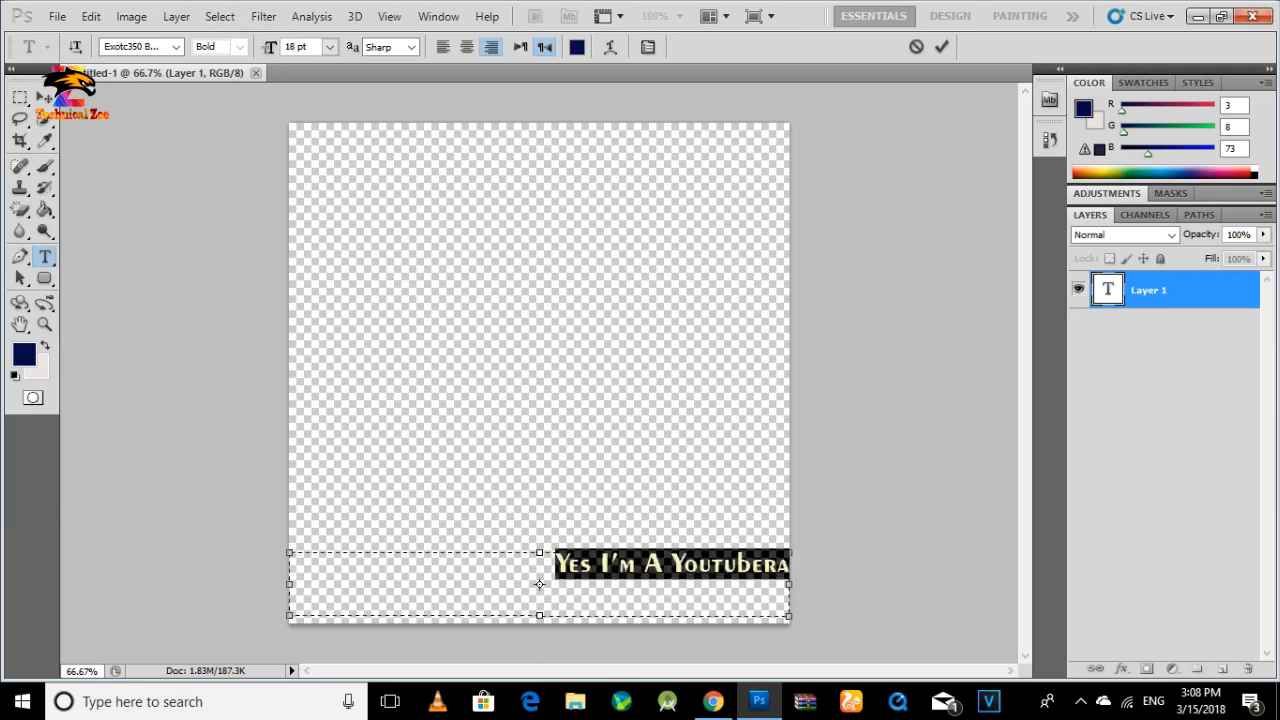
left_click(329, 47)
left_click(326, 301)
left_click(329, 47)
left_click(326, 281)
left_click_drag(789, 584, 688, 584)
left_click_drag(488, 615, 488, 596)
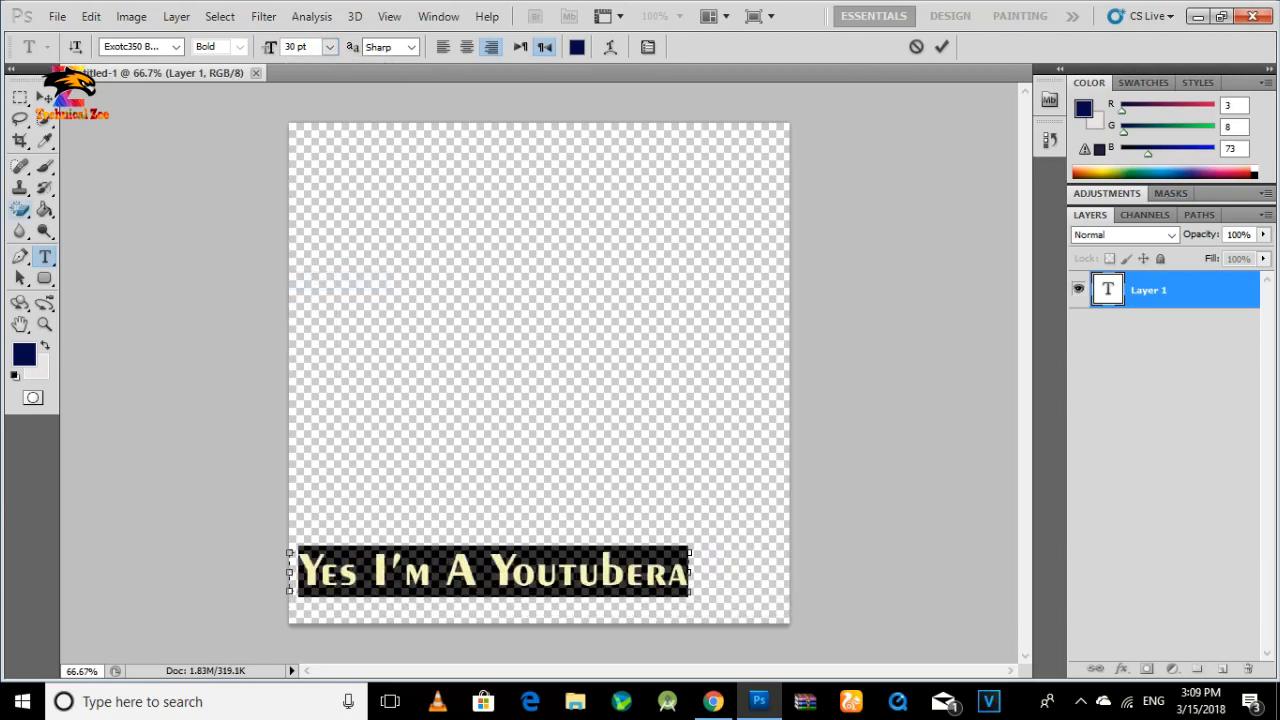
key("ctrl+Return")
Step: Add a second text layer reading "Do You" at 18 pt in the canvas's lower-right corner
left_click_drag(789, 592, 567, 613)
left_click(330, 47)
left_click(326, 219)
type("Do You?")
key("BackSpace")
key("ctrl+a")
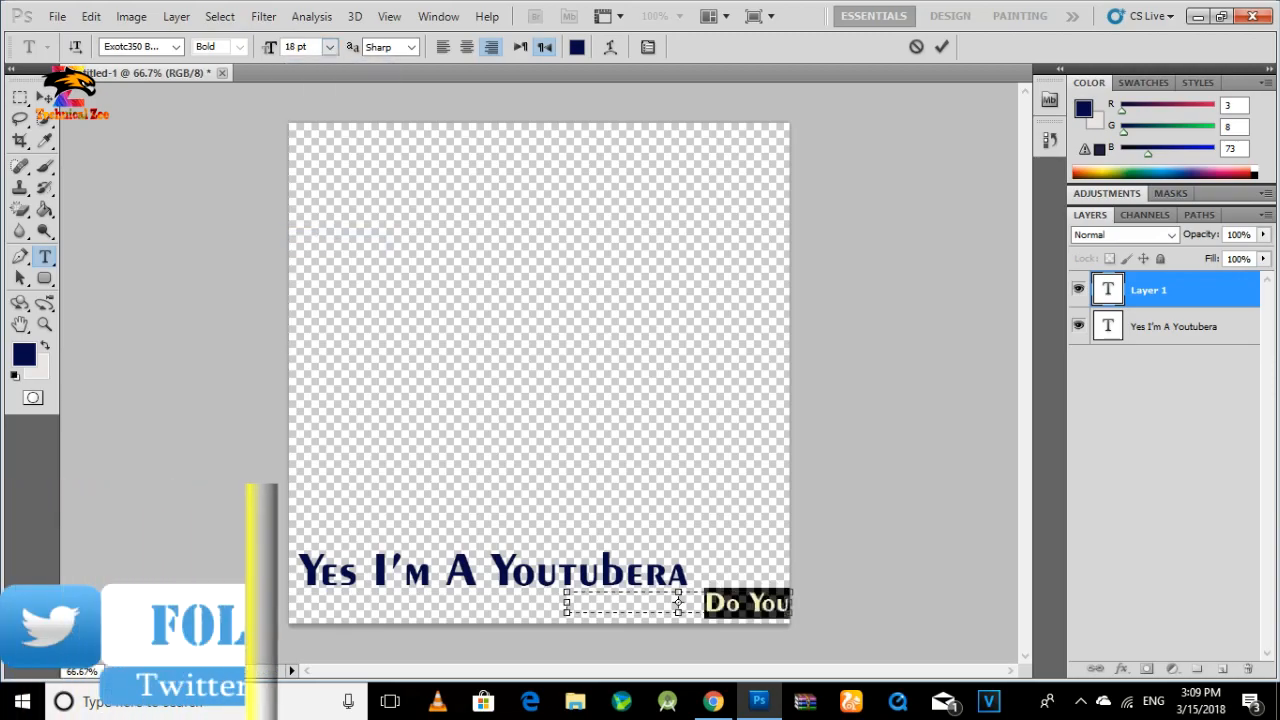
key("ctrl+shift+period")
key("ctrl+shift+period")
Step: Move the headline down to the canvas's lower edge and place "Do You" just above its right end
left_click(45, 98)
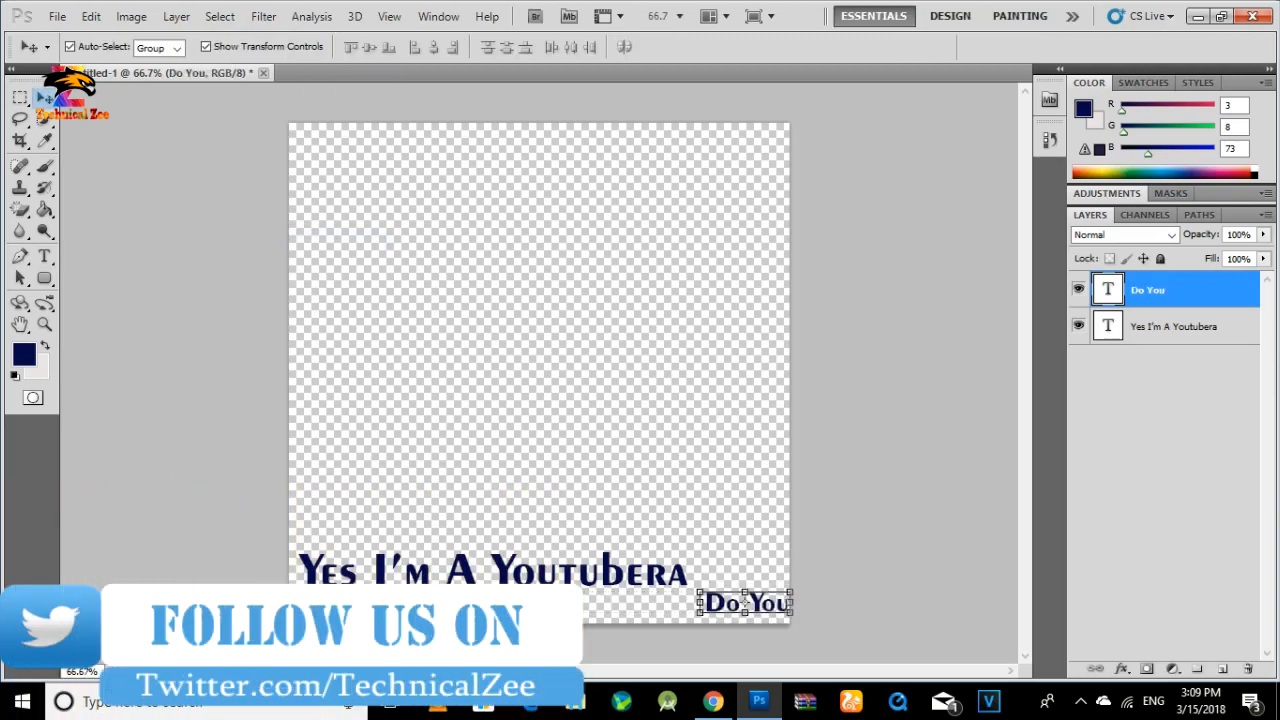
mouse_move(745, 602)
left_mouse_down()
mouse_move(707, 602)
mouse_move(734, 596)
left_mouse_up()
left_click_drag(640, 574, 640, 607)
left_click_drag(736, 597, 709, 576)
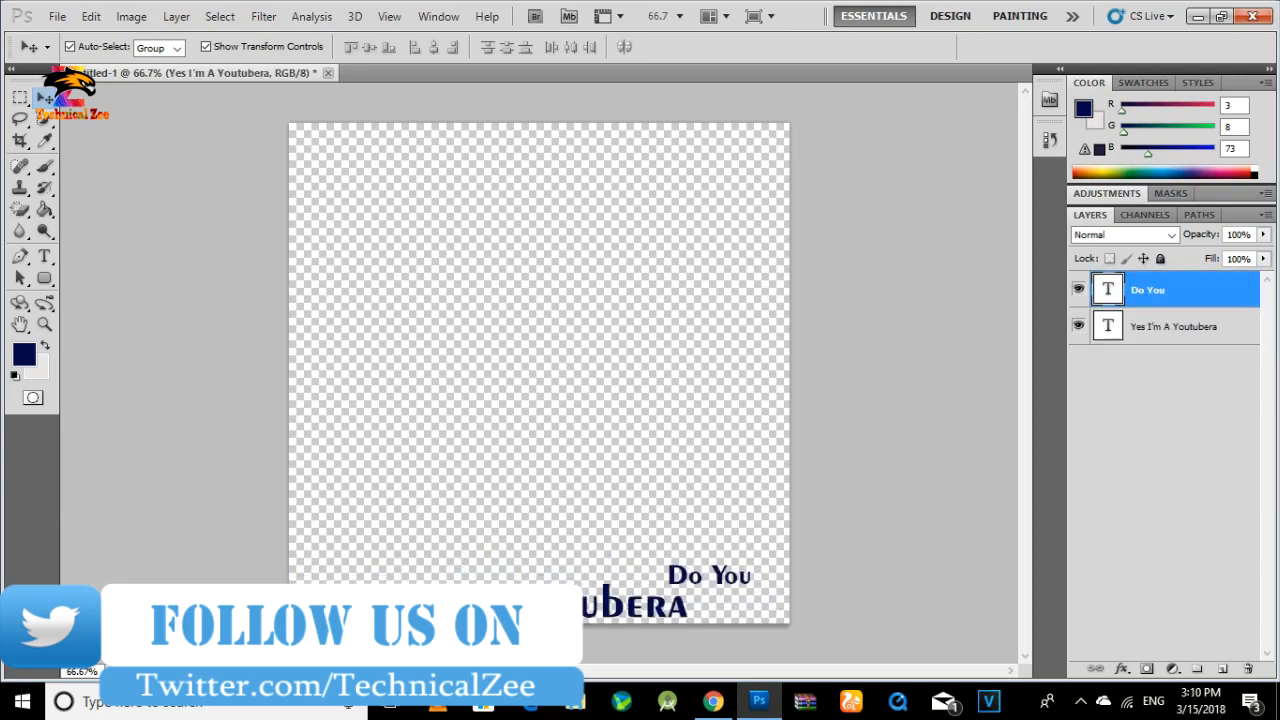
left_click(600, 470)
Step: Add a separate "?" text layer and place it directly after "Do You"
left_click(45, 257)
left_click_drag(513, 409, 564, 441)
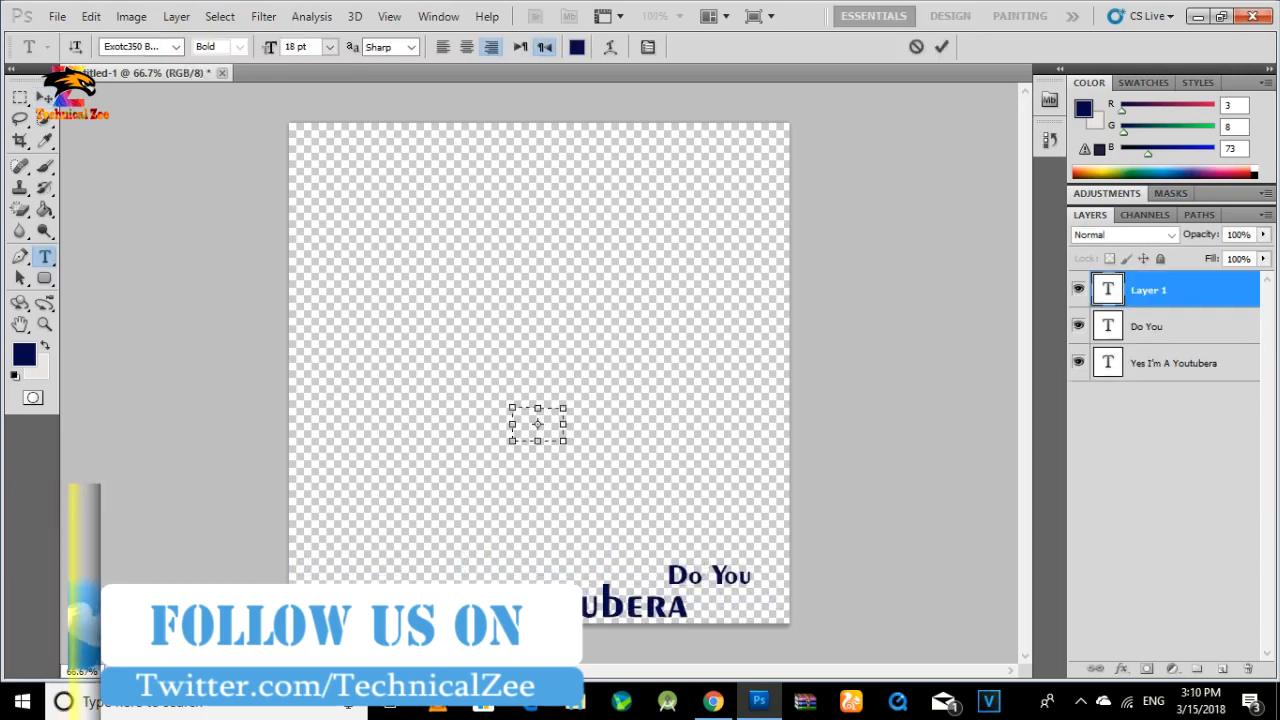
type("?")
left_click(45, 97)
key("ctrl+t")
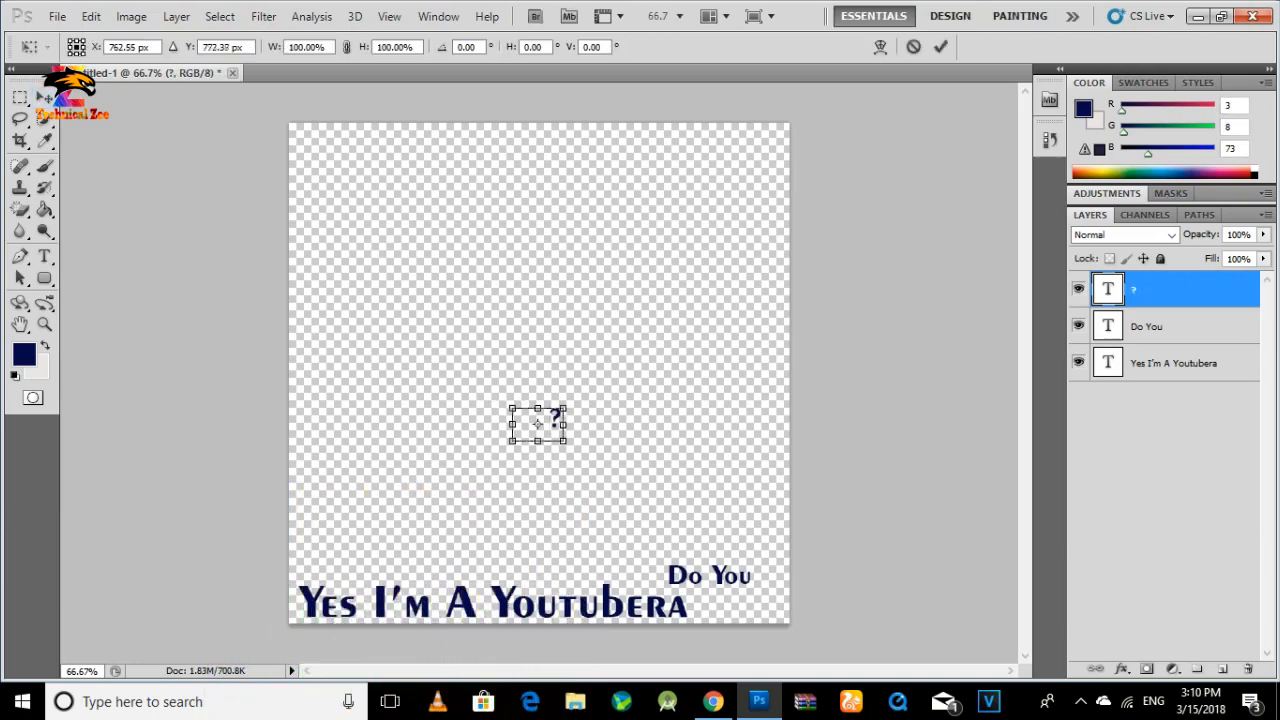
left_click_drag(540, 426, 760, 592)
key("Return")
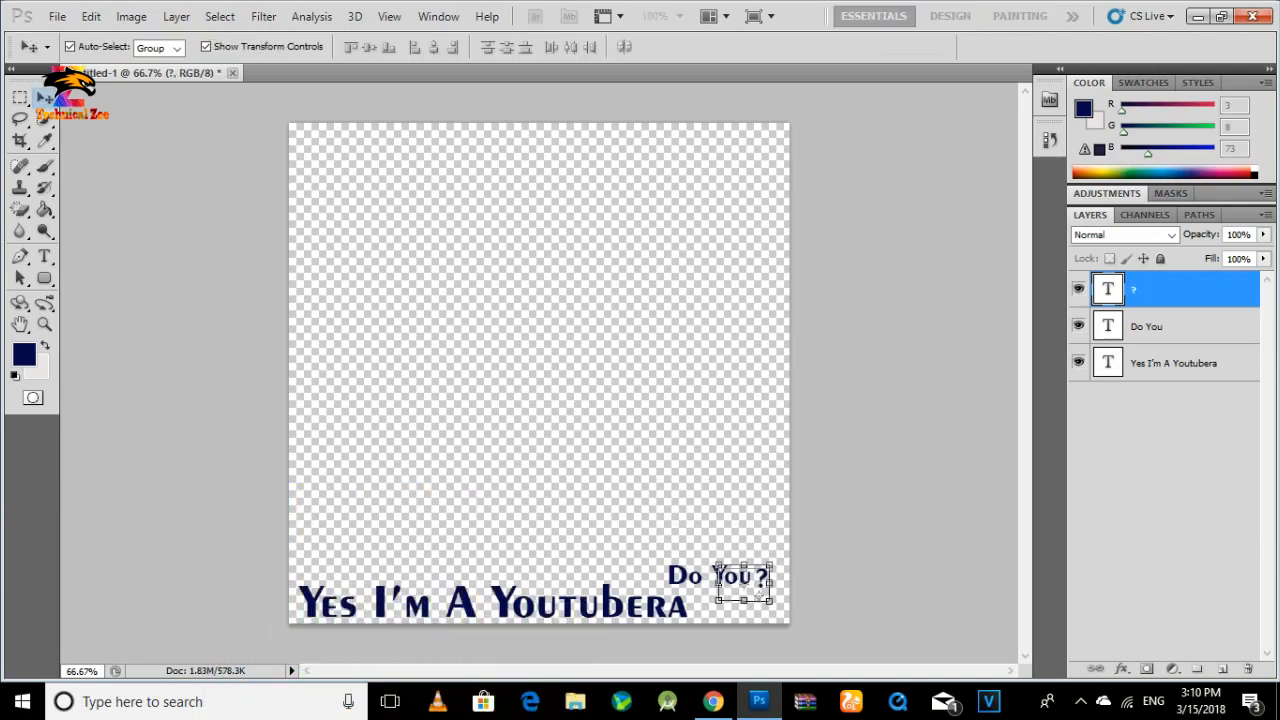
left_click(690, 480)
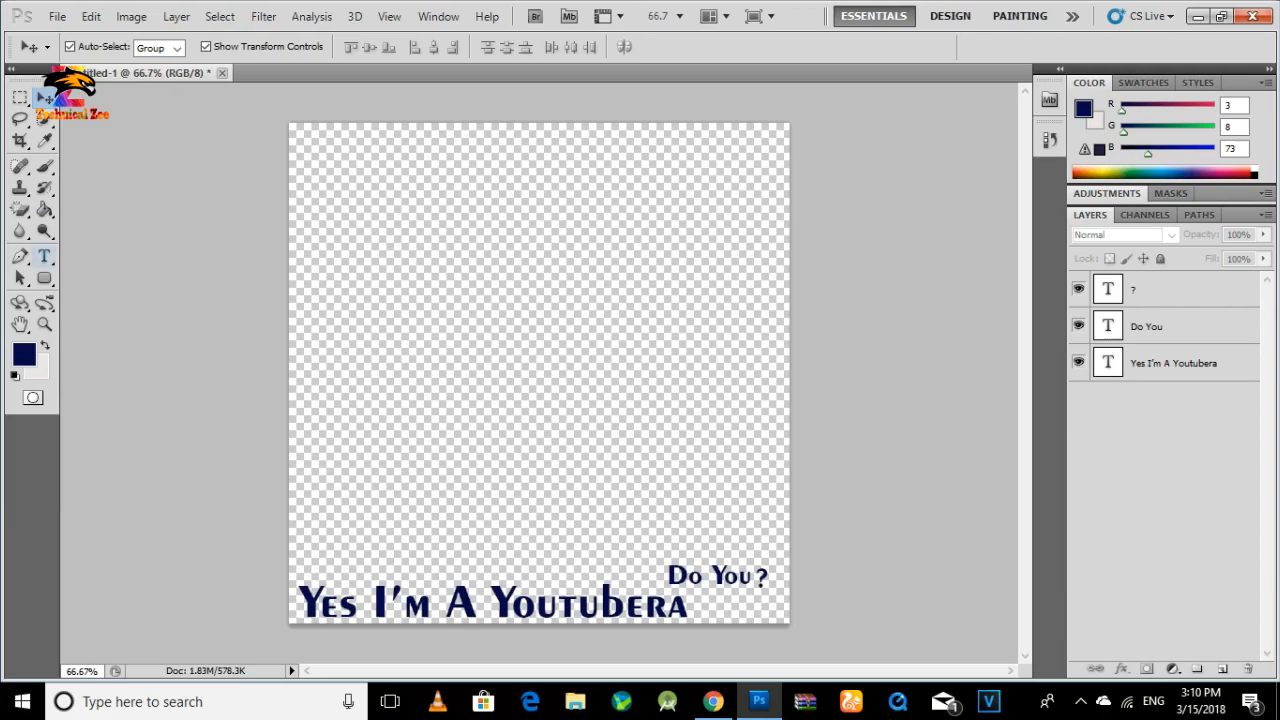
Step: Delete the stray "a" at the end of the headline so it reads "Yes I'm A Youtuber"
left_click(44, 257)
left_click_drag(688, 606, 668, 606)
key("BackSpace")
Step: Color the word "Youtuber" in the headline bright red
left_click_drag(512, 605, 690, 605)
left_click(577, 47)
left_click_drag(660, 247, 660, 404)
left_click(829, 153)
left_click(577, 47)
left_click_drag(626, 336, 636, 165)
left_click(829, 153)
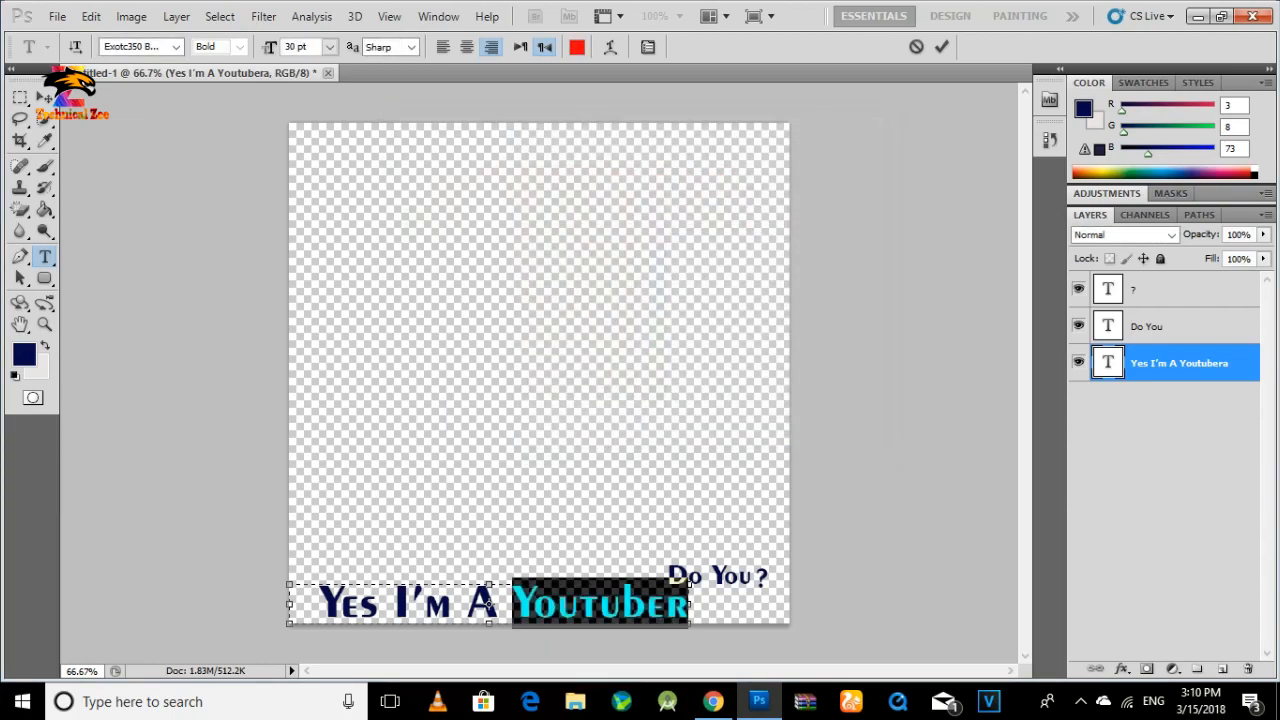
Step: Nudge the headline slightly up and to the left, then deselect it
left_click(44, 98)
left_click_drag(484, 605, 471, 602)
left_click(540, 440)
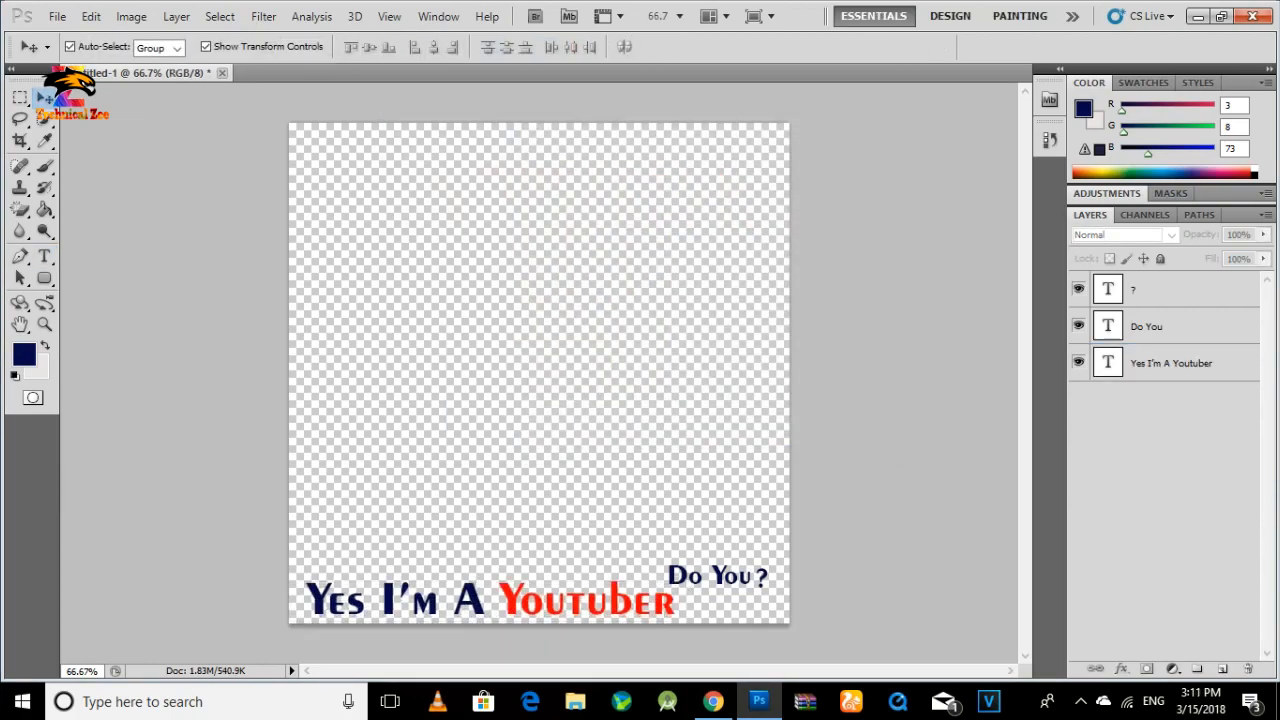
Step: Apply a yellow Stroke layer style to the "Yes I'm A Youtuber" layer
right_click(1154, 363)
left_click(990, 169)
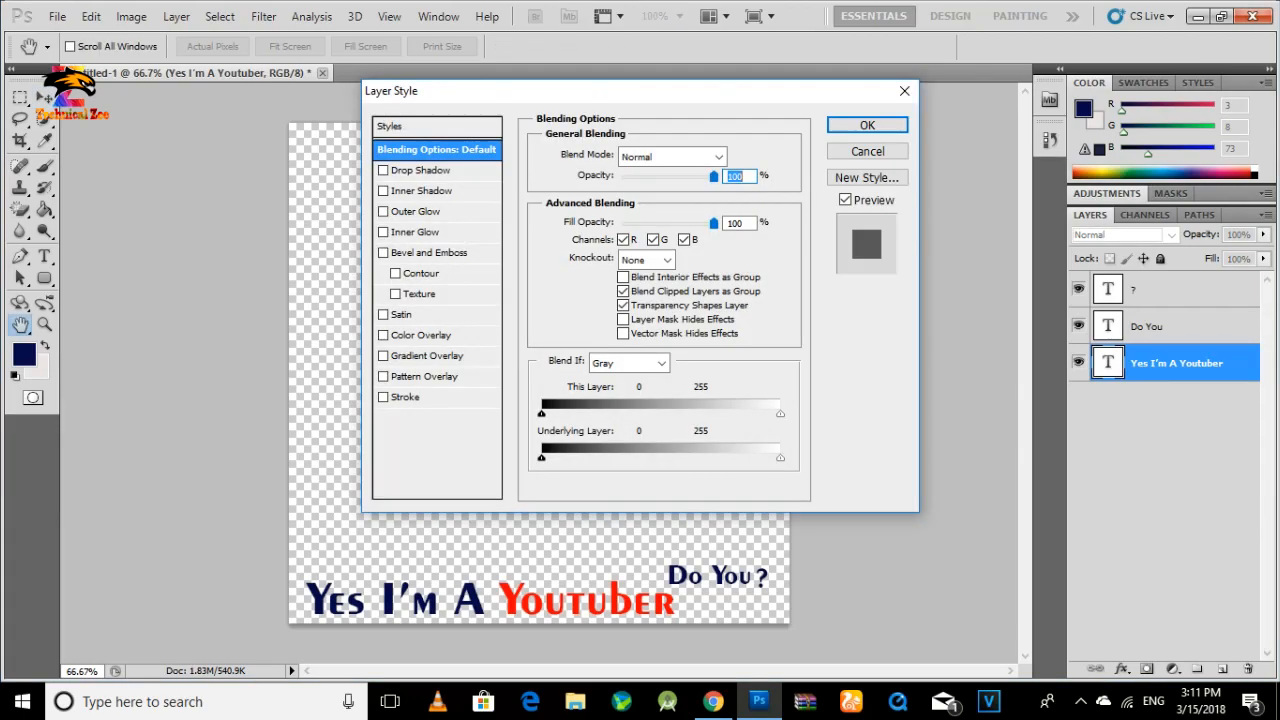
left_click(405, 397)
left_click(583, 434)
left_click(659, 365)
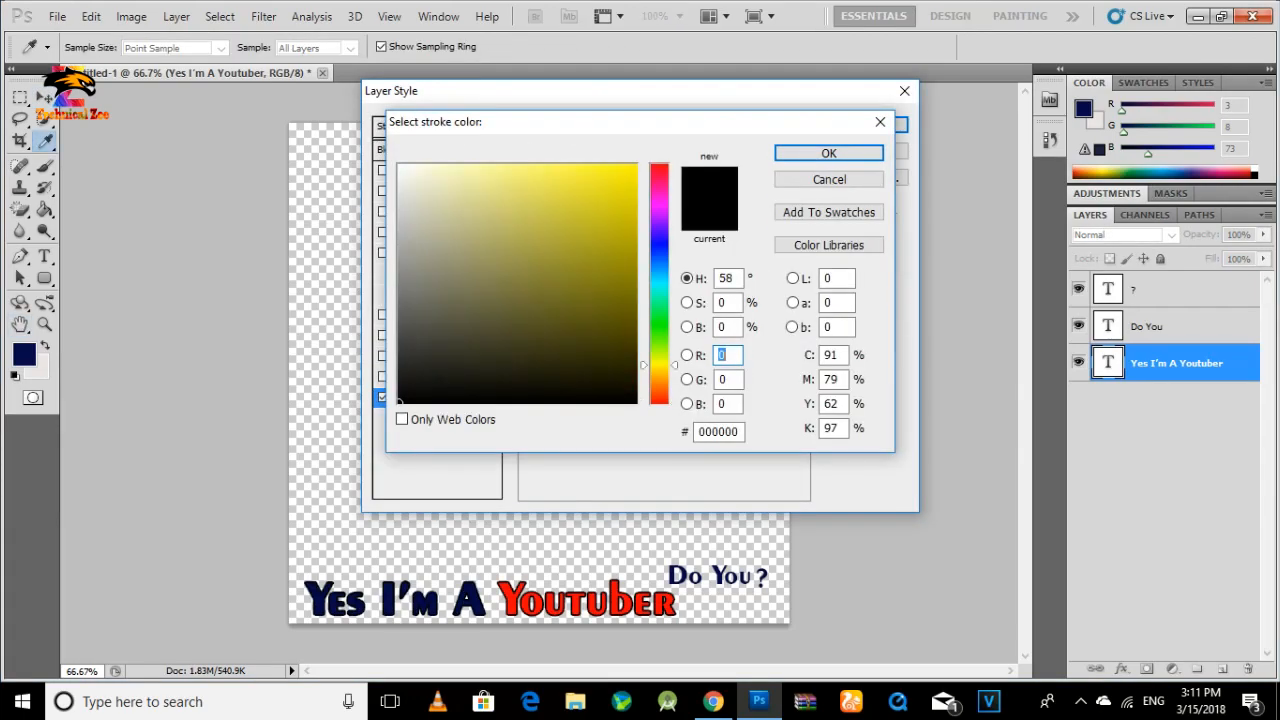
left_click(628, 167)
left_click(829, 153)
left_click(867, 124)
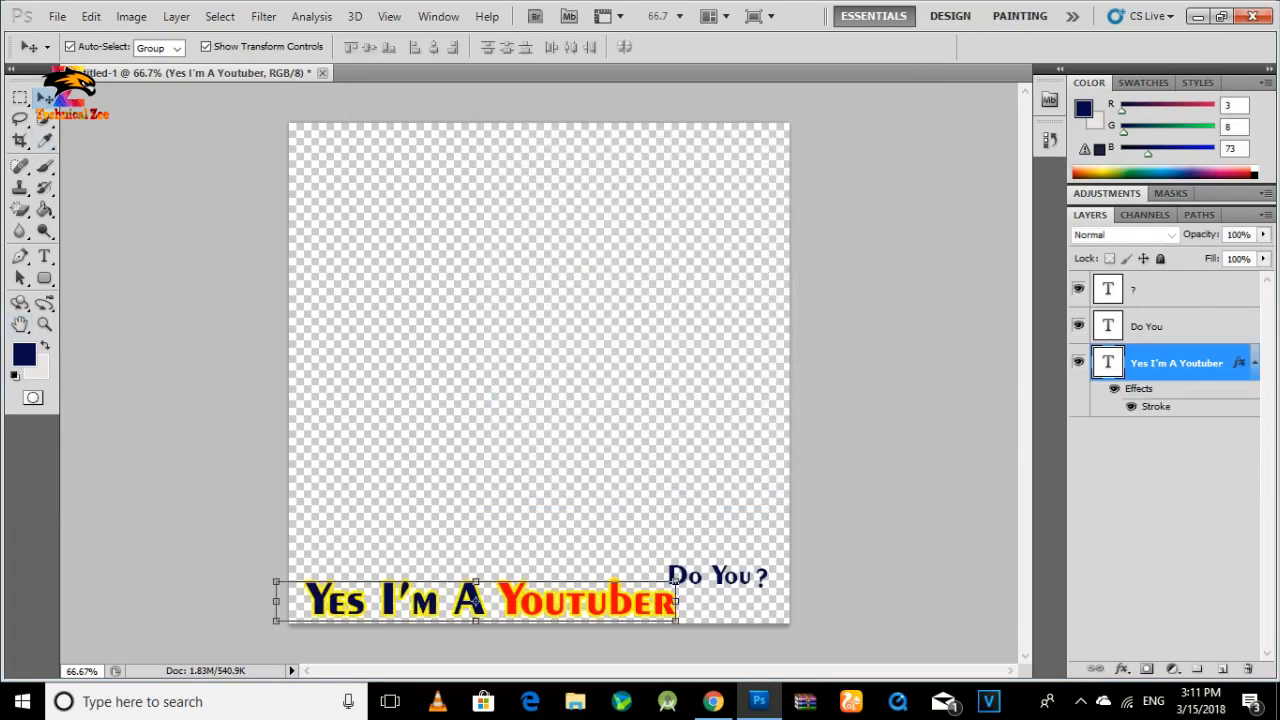
Step: Give the "Do You" text layer a matching yellow 3 px outside stroke
right_click(1146, 326)
left_click(1018, 170)
left_click(405, 397)
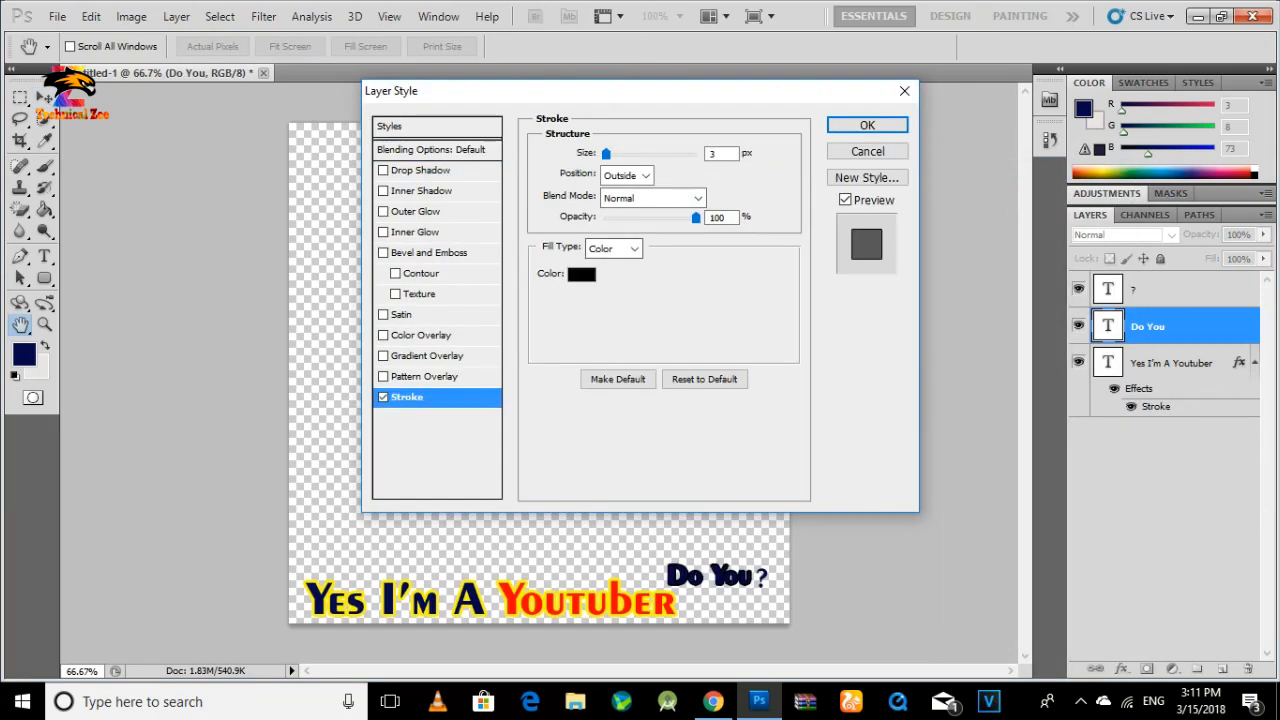
left_click(583, 434)
left_click(628, 166)
left_click(829, 153)
left_click(867, 124)
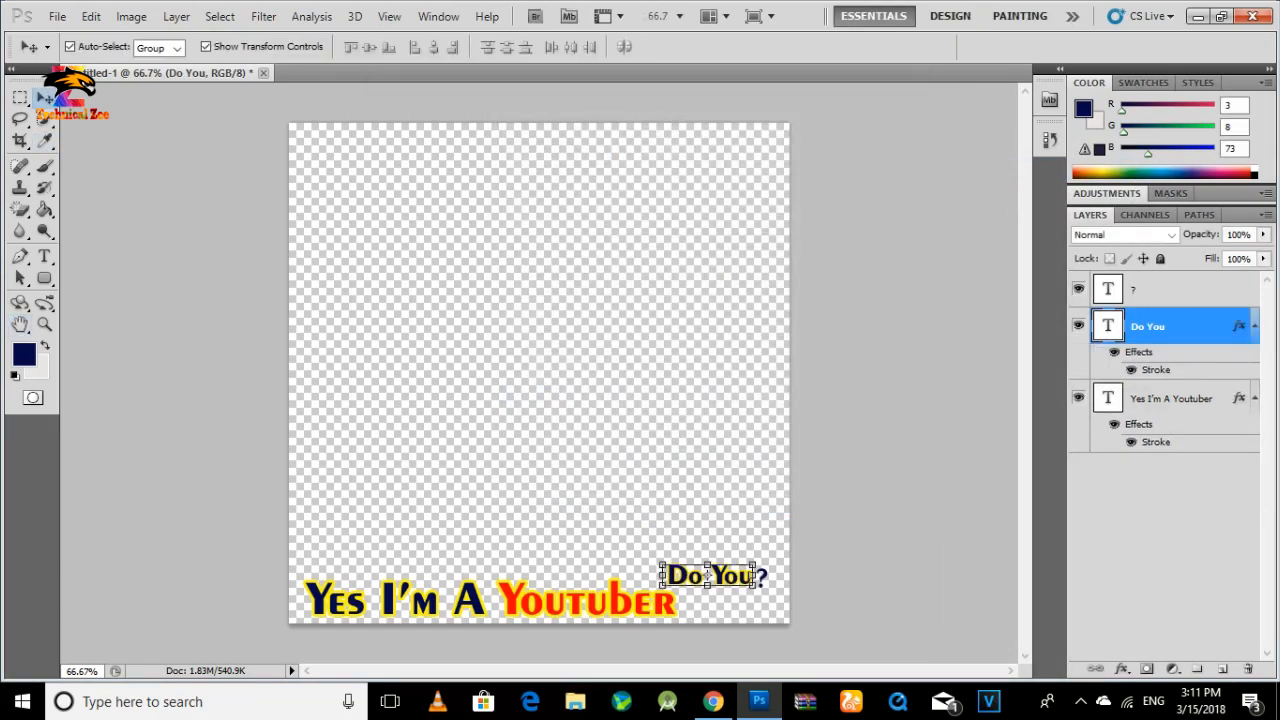
Step: Outline the "?" text layer with a yellow 3 px outside stroke
right_click(1138, 289)
left_click(1015, 170)
left_click(405, 397)
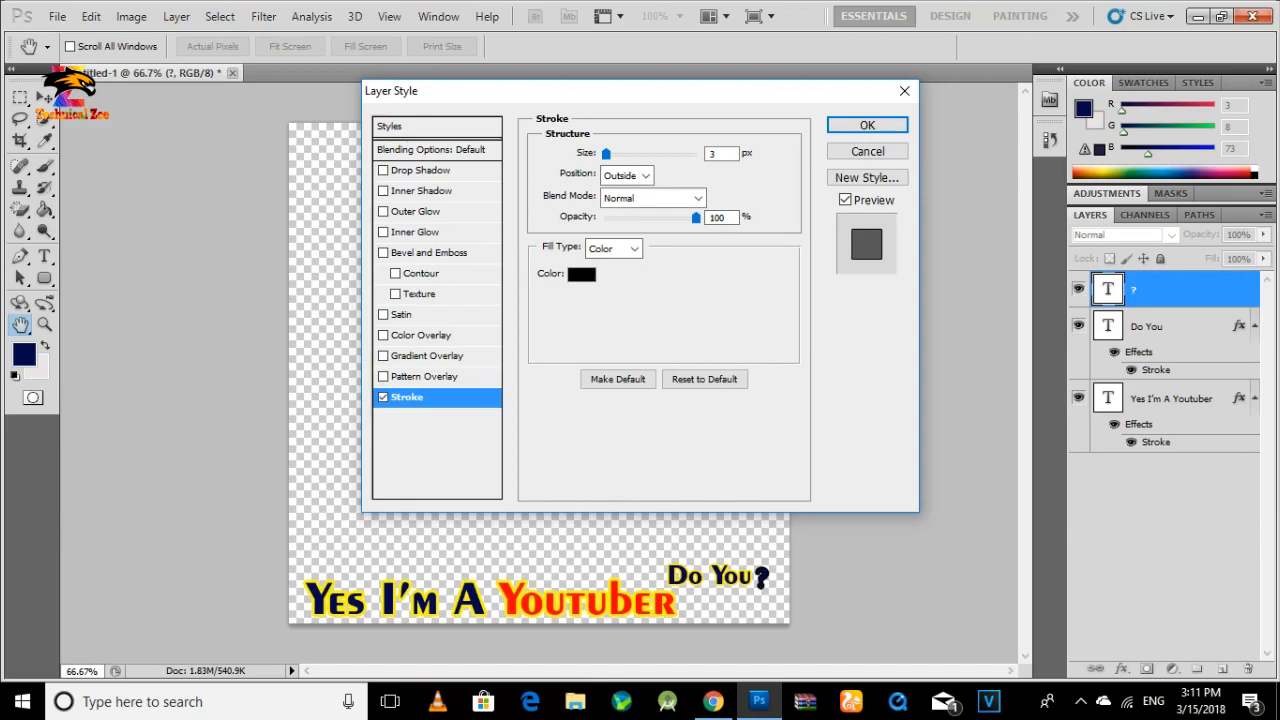
left_click(583, 434)
left_click(658, 364)
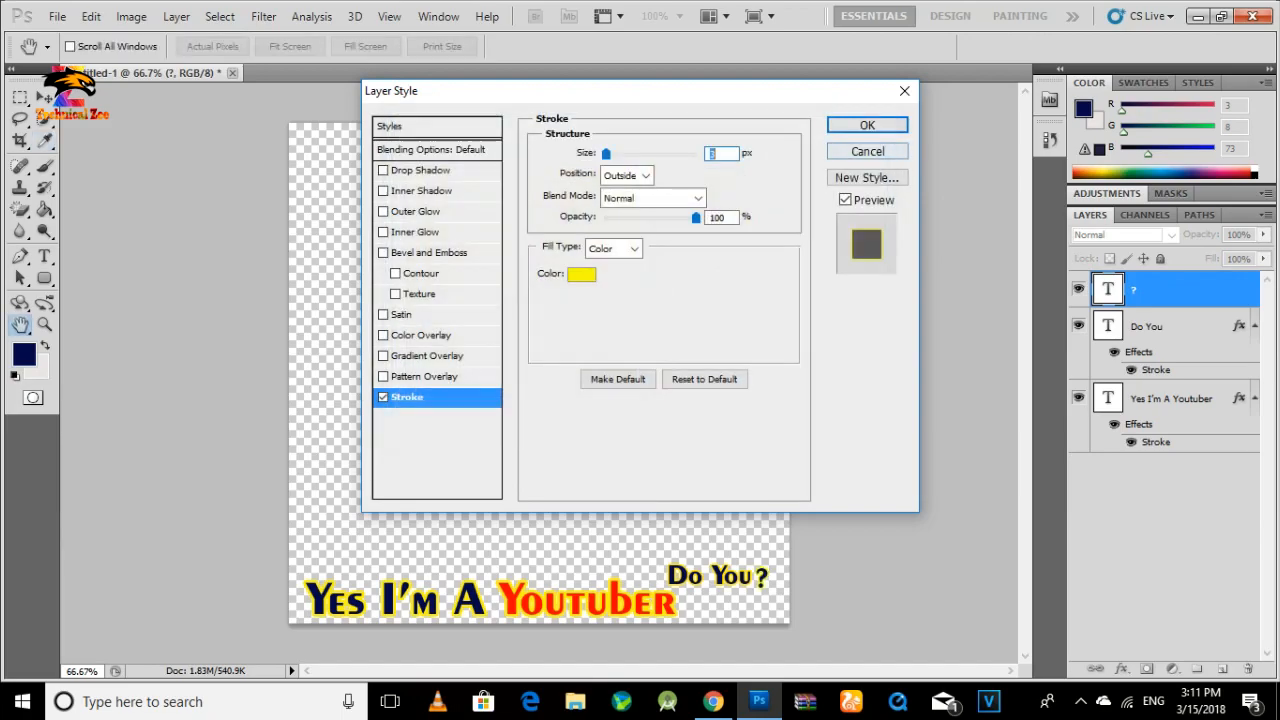
key("Return")
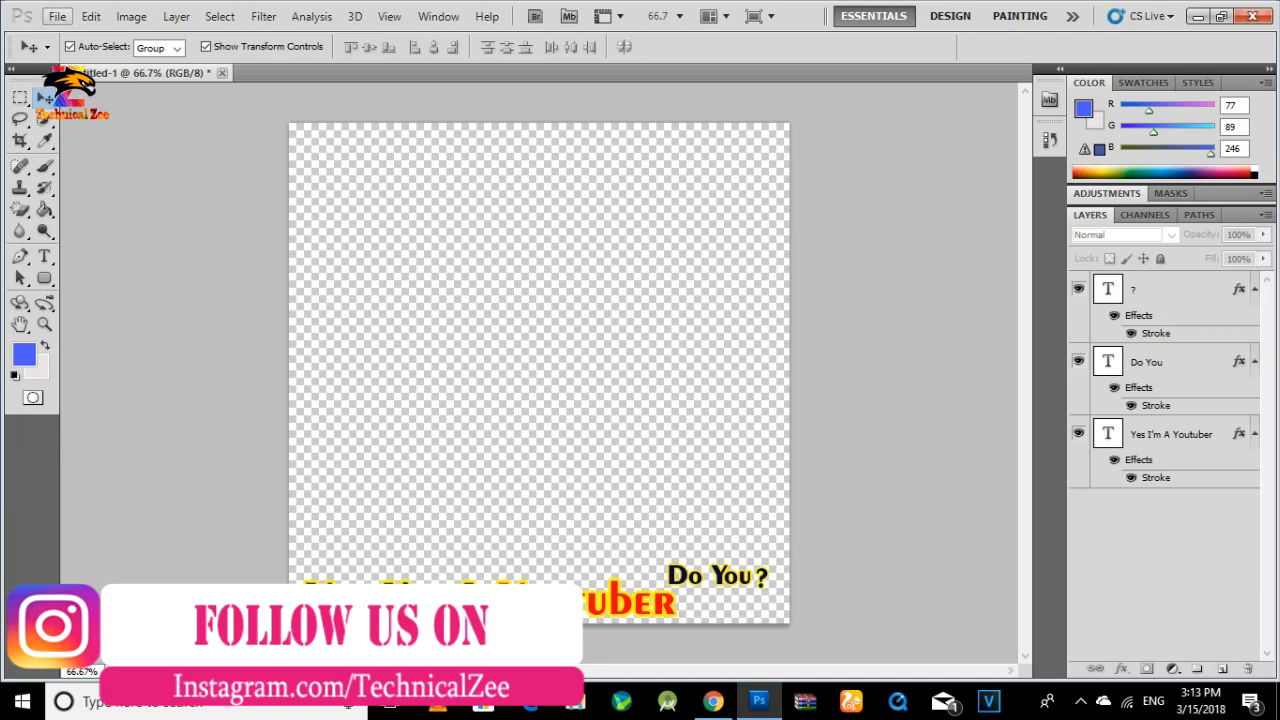
Step: Start saving the finished frame image as a new file
left_click(57, 17)
left_click(85, 301)
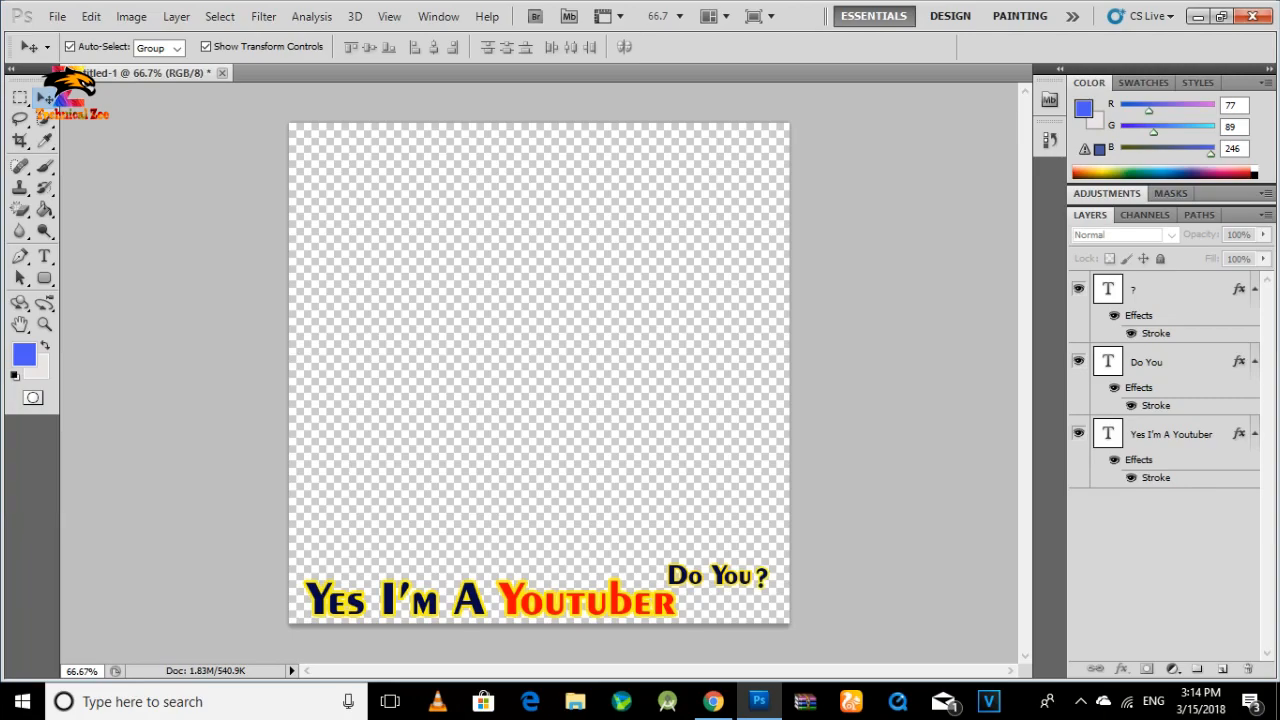
Step: Switch to Chrome and bring up the Facebook Frame Studio page
left_click(713, 701)
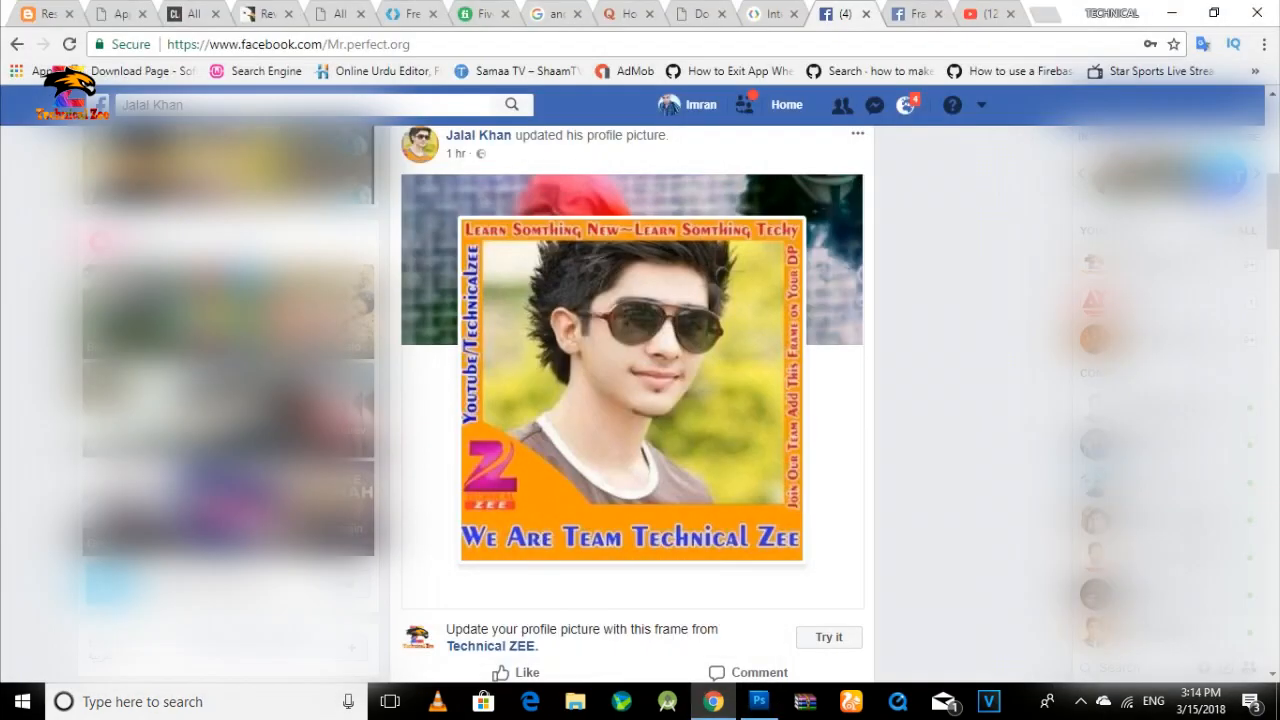
left_click(913, 14)
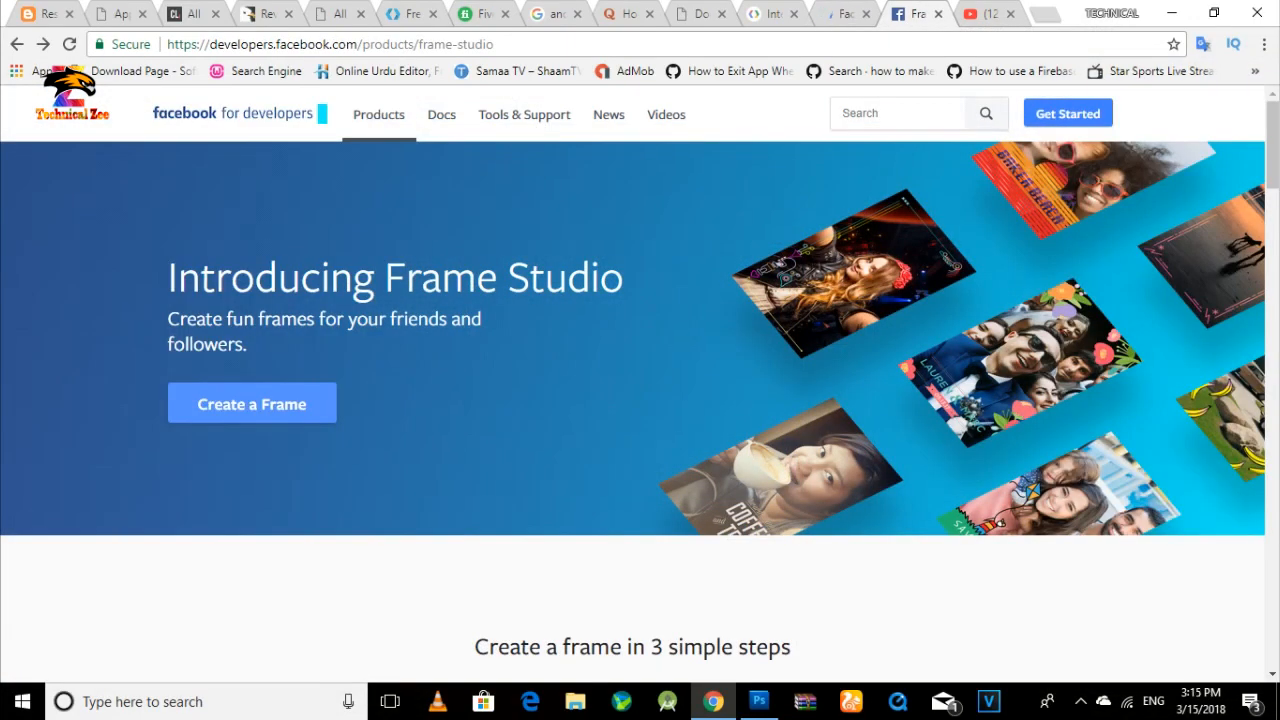
Step: Create a new frame in Frame Studio, upload the Frame image from the Desktop and enlarge the art to fill the canvas
left_click(252, 403)
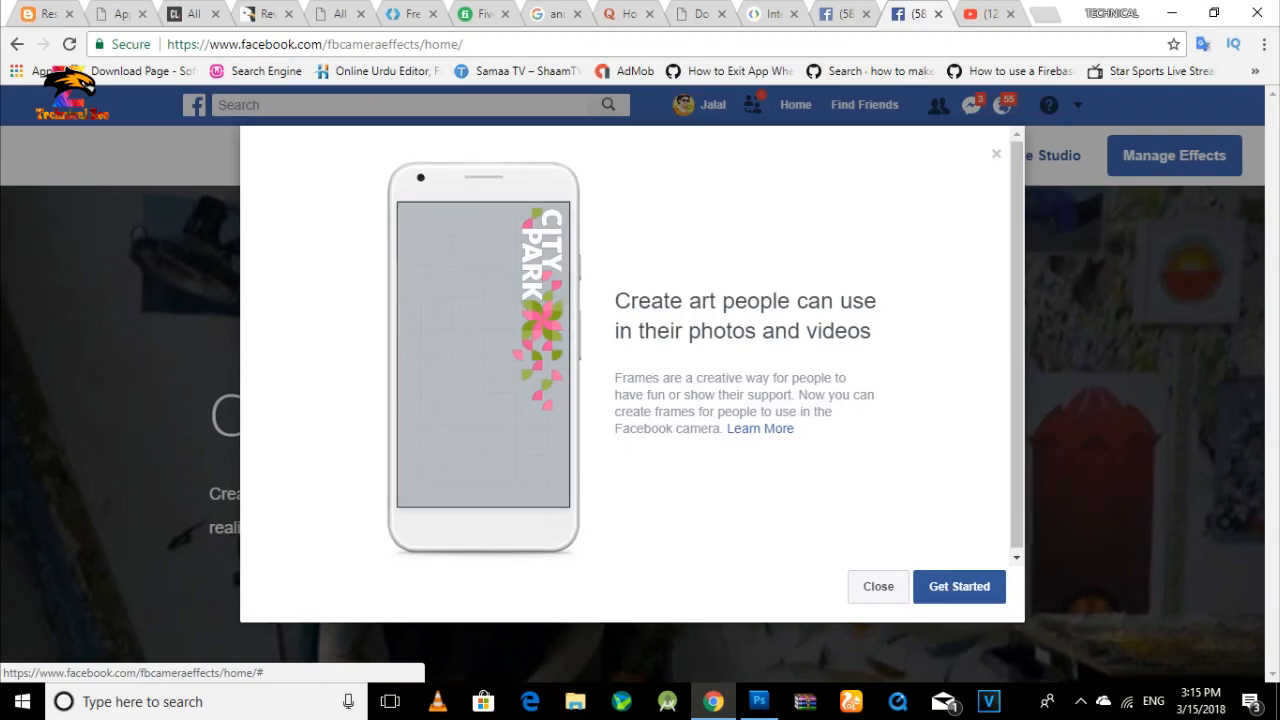
left_click(959, 587)
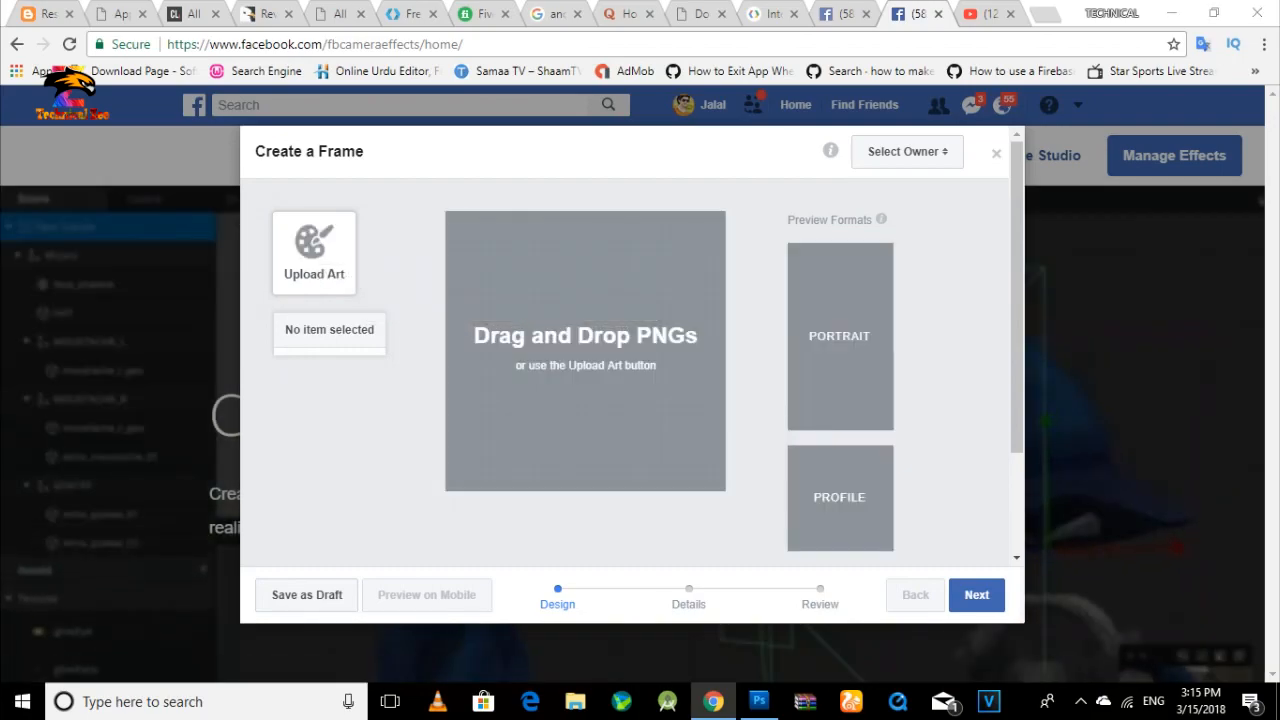
left_click(317, 265)
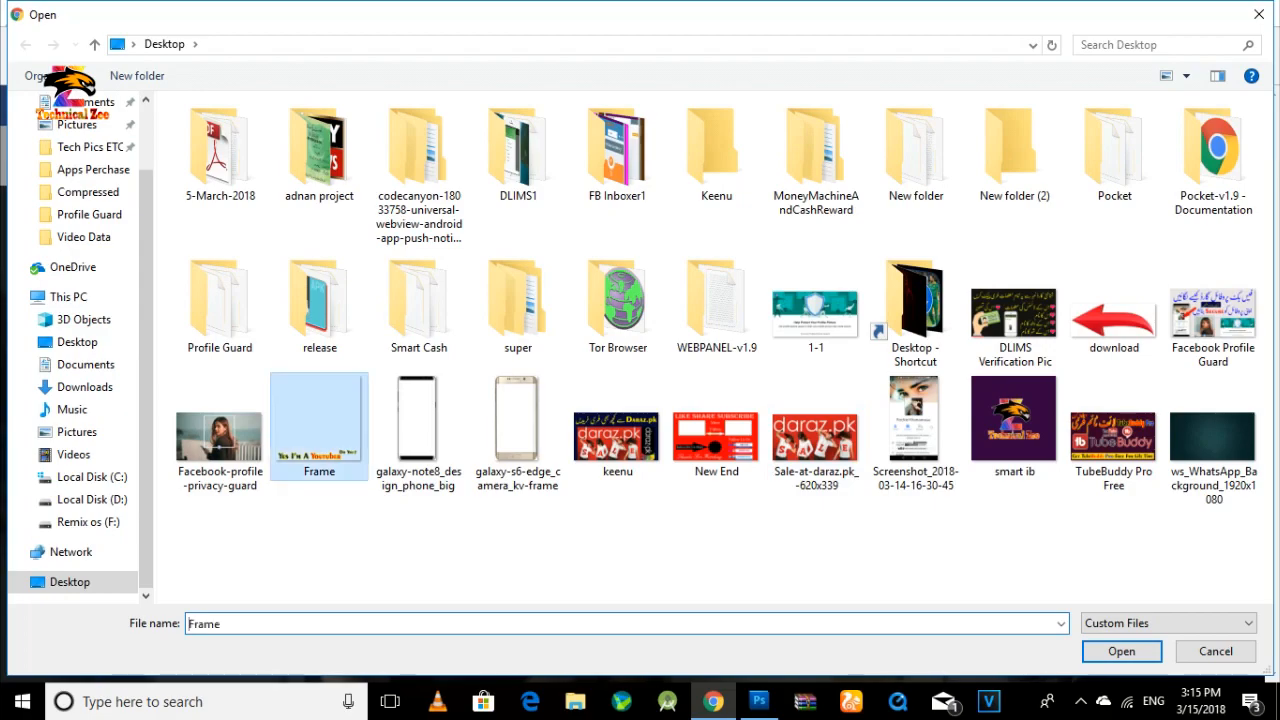
double_click(319, 425)
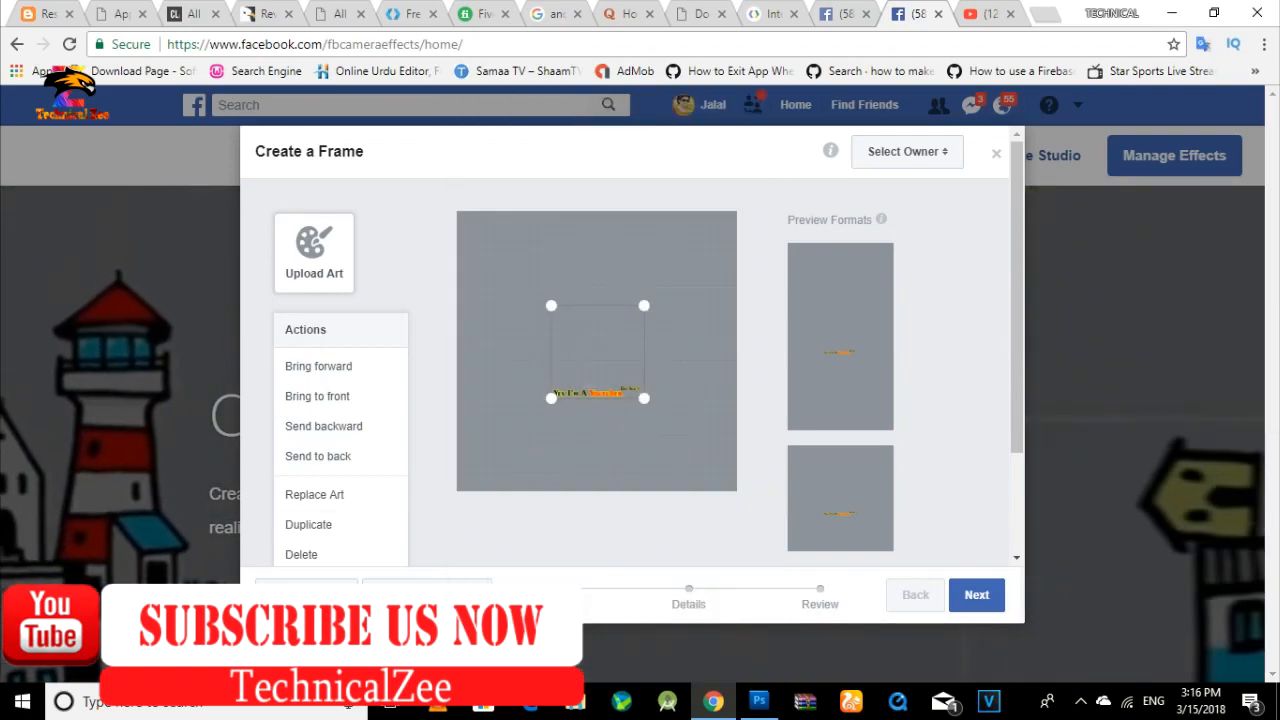
left_click_drag(644, 398, 734, 489)
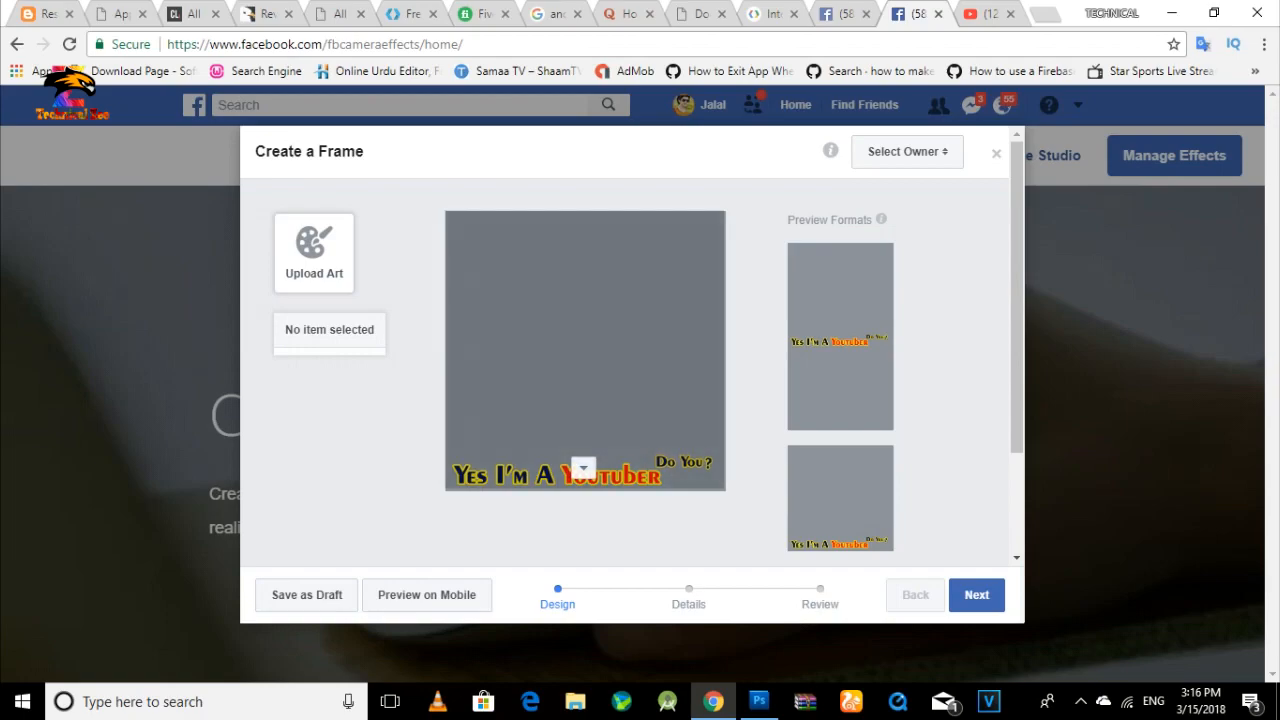
Step: Assign the Technical ZEE. page as the owner of the frame
mouse_move(840, 337)
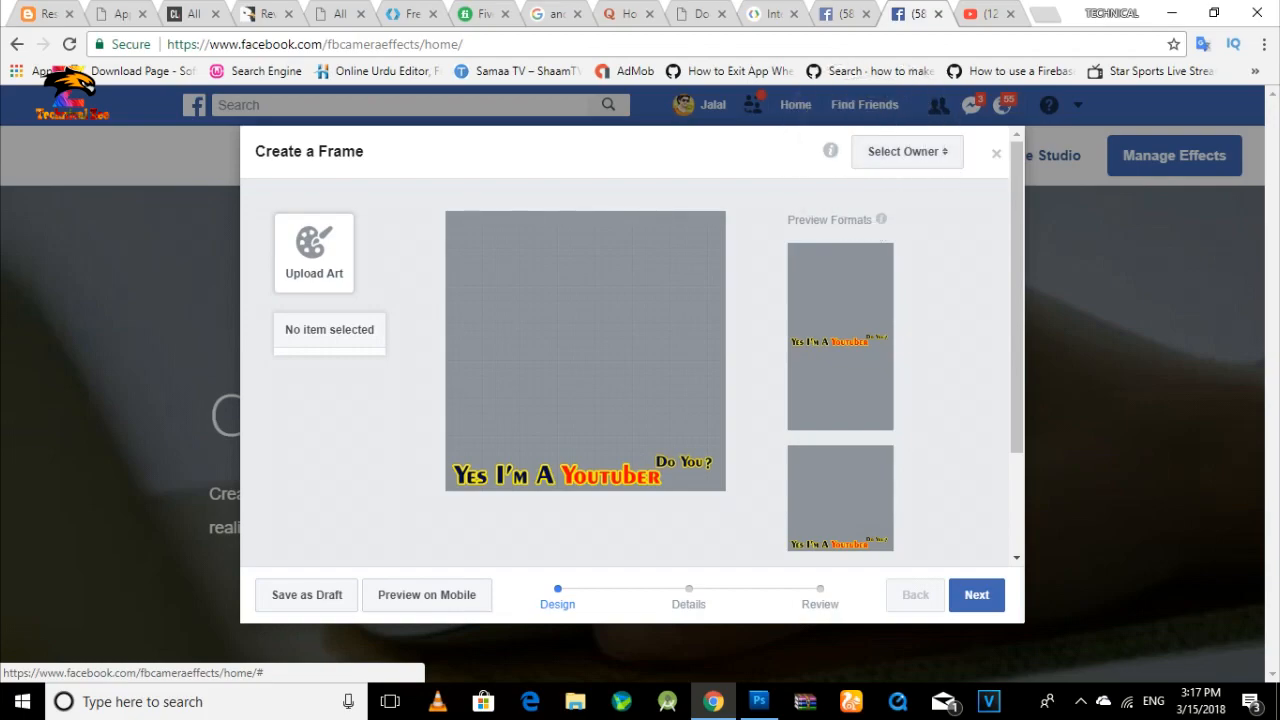
left_click(907, 151)
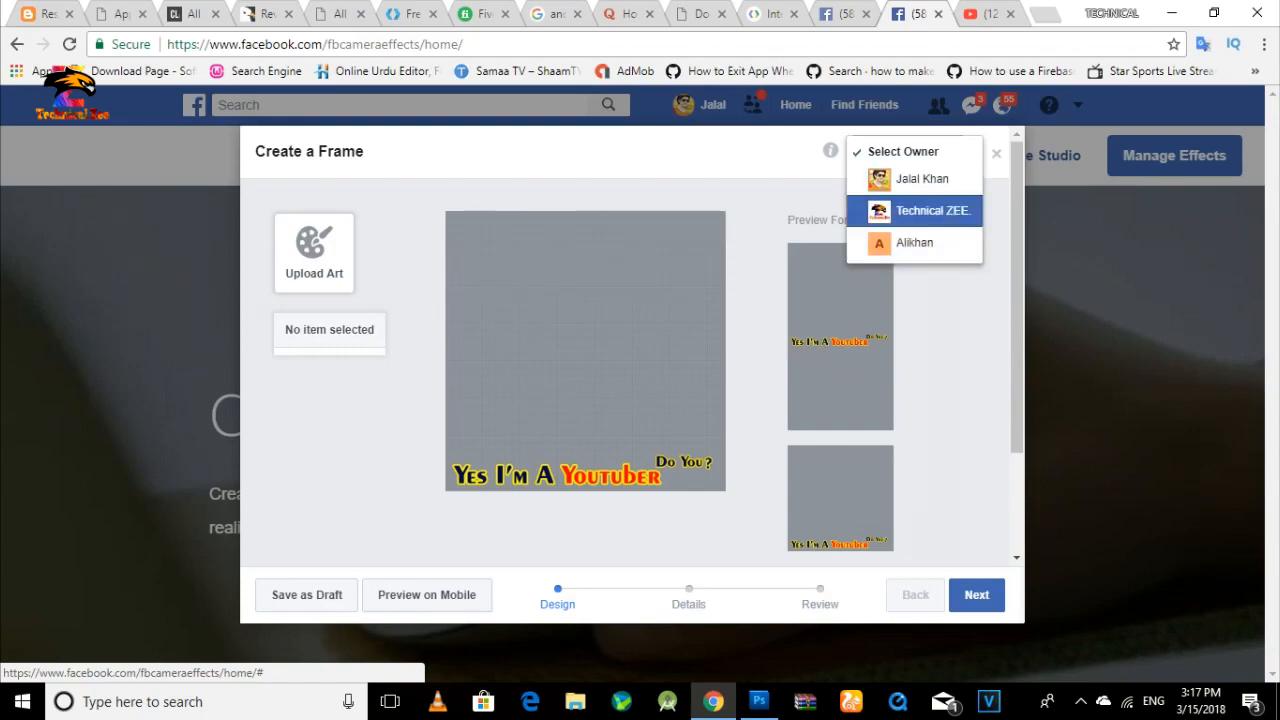
left_click(921, 179)
left_click(908, 153)
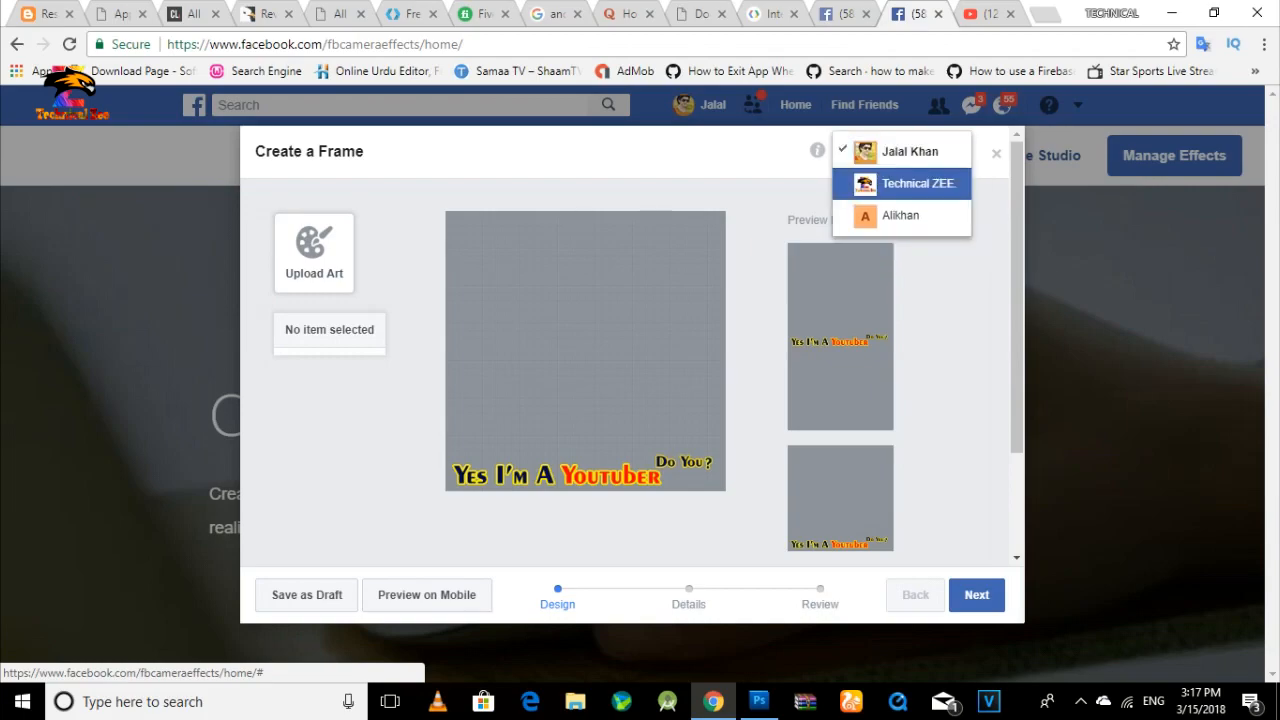
left_click(918, 183)
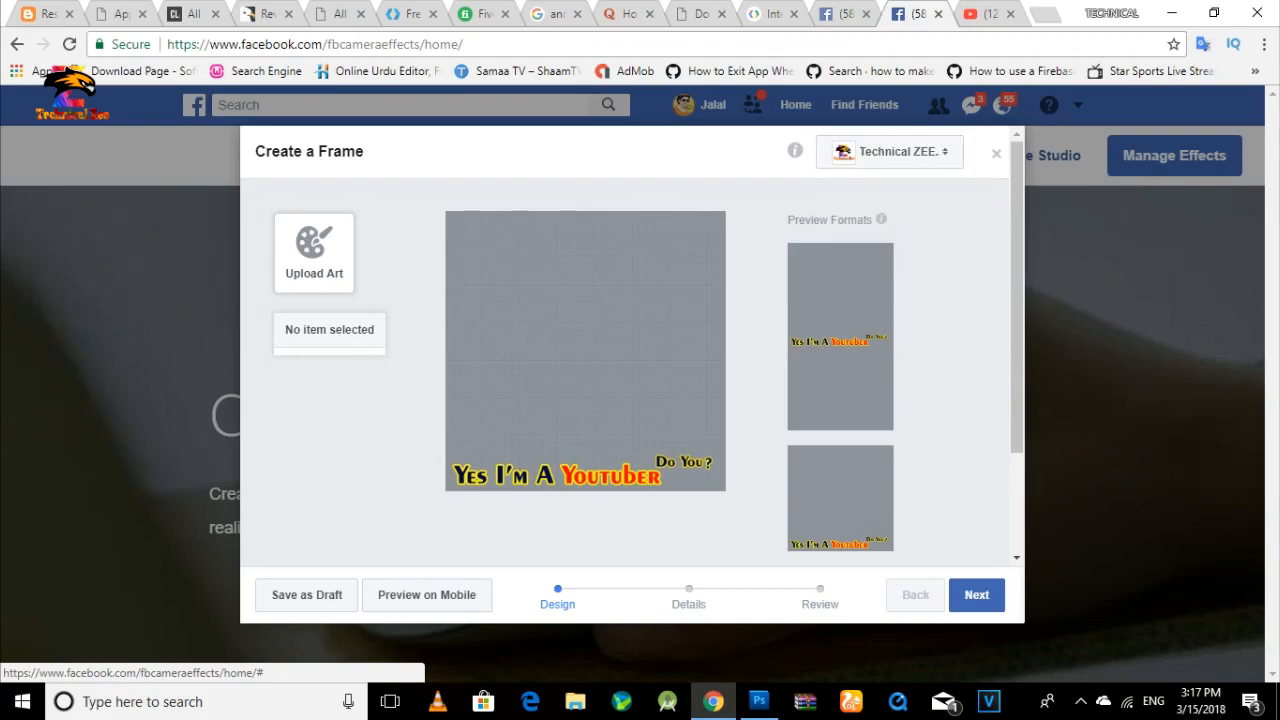
Step: Name the frame "Yes I'm a youtuber" in its details and add the keyword "Technical Zee"
left_click(976, 594)
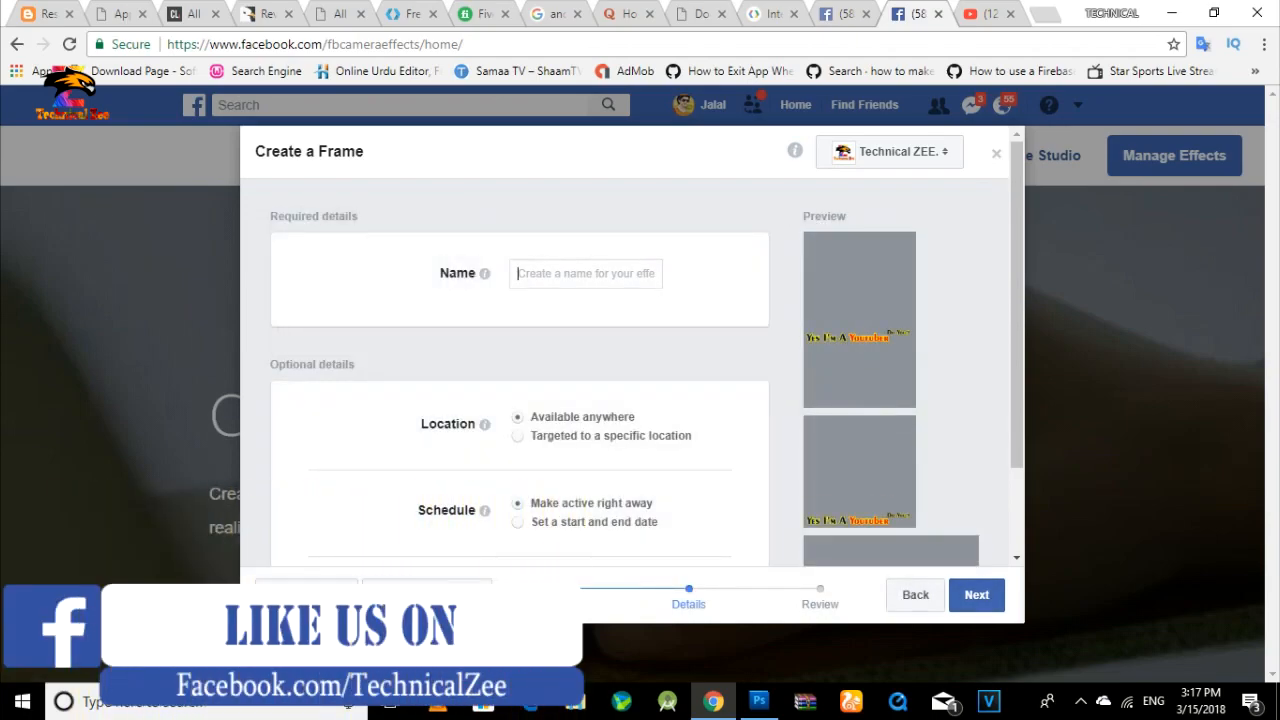
type("Yes I'm a youtuber")
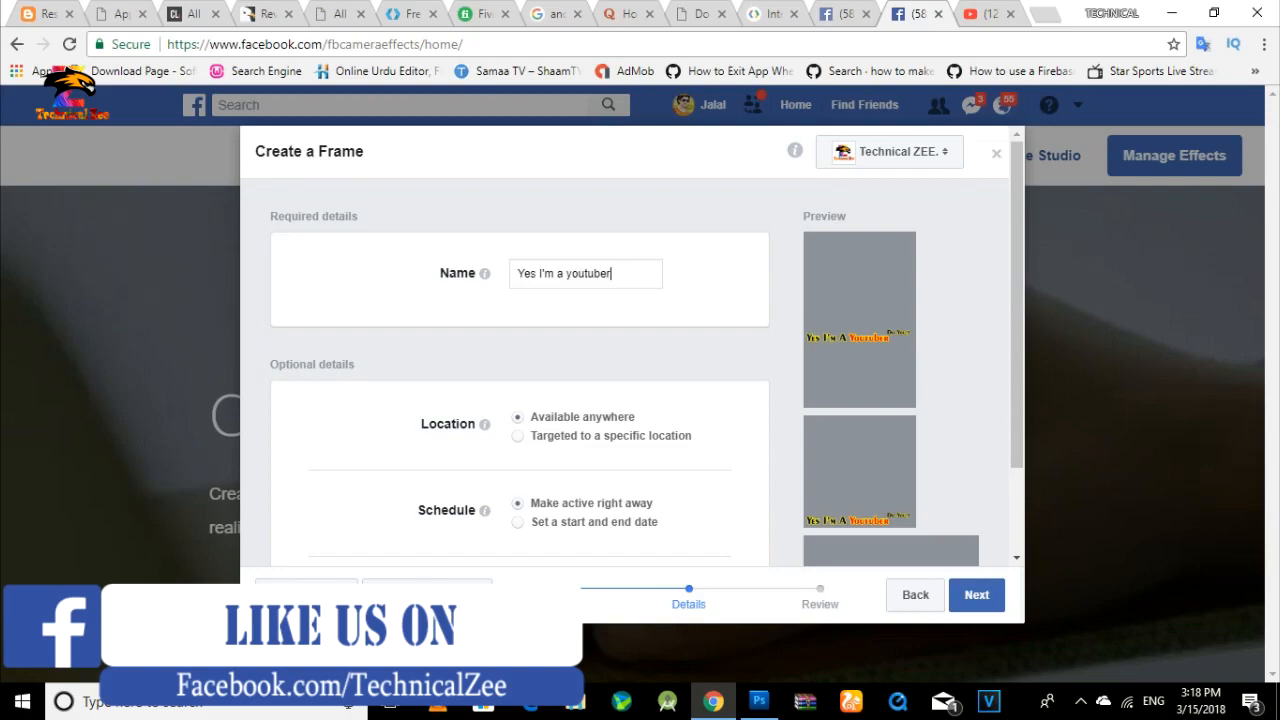
scroll(630, 350, "down", 2)
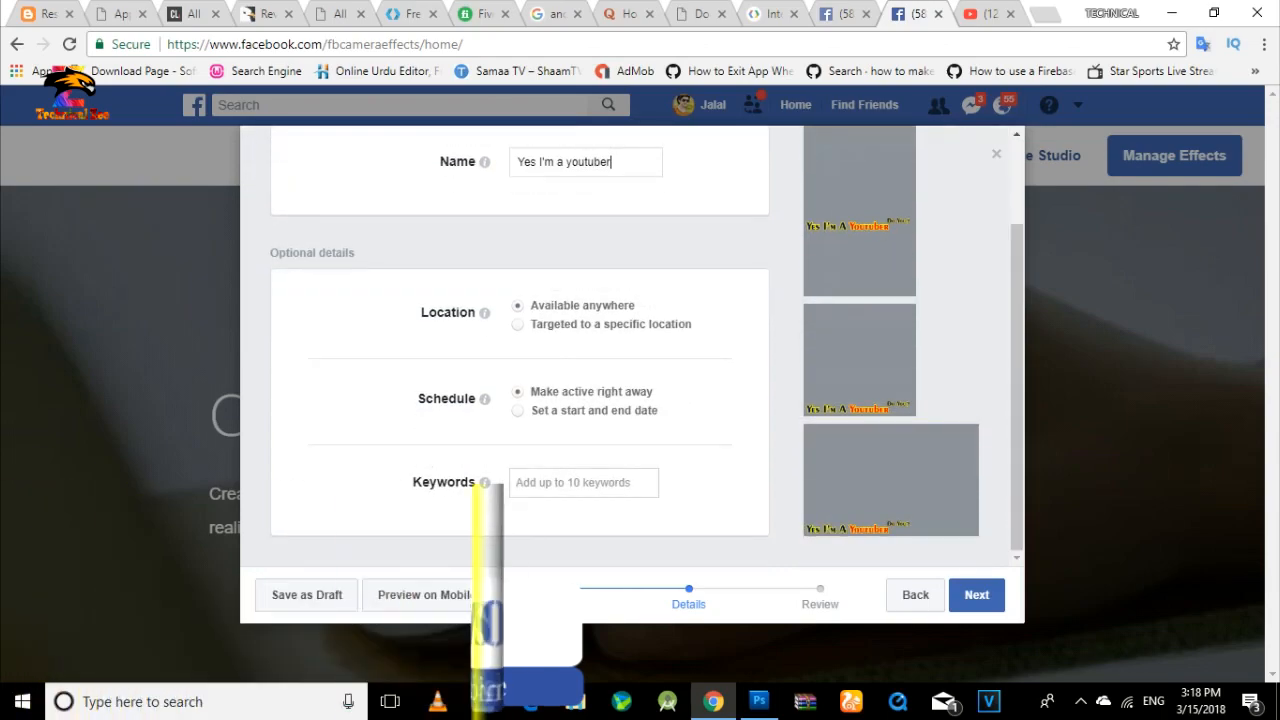
left_click(570, 483)
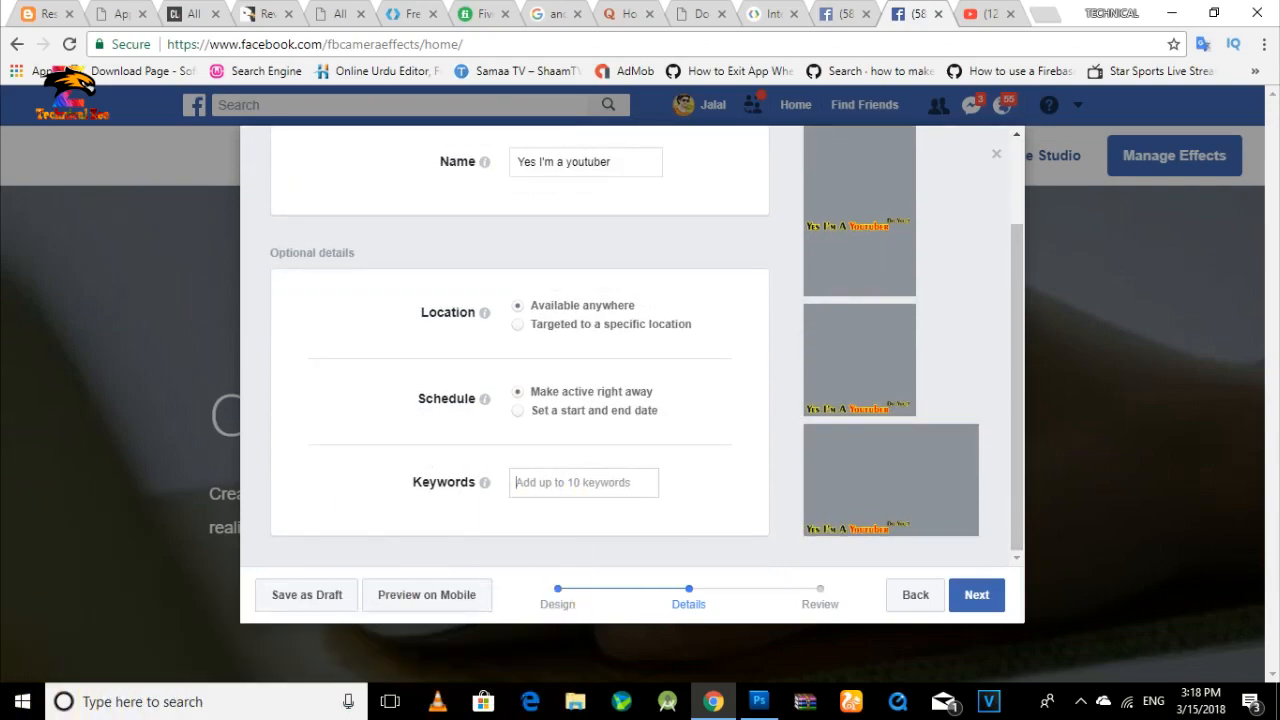
type("Technical Zee")
key("Return")
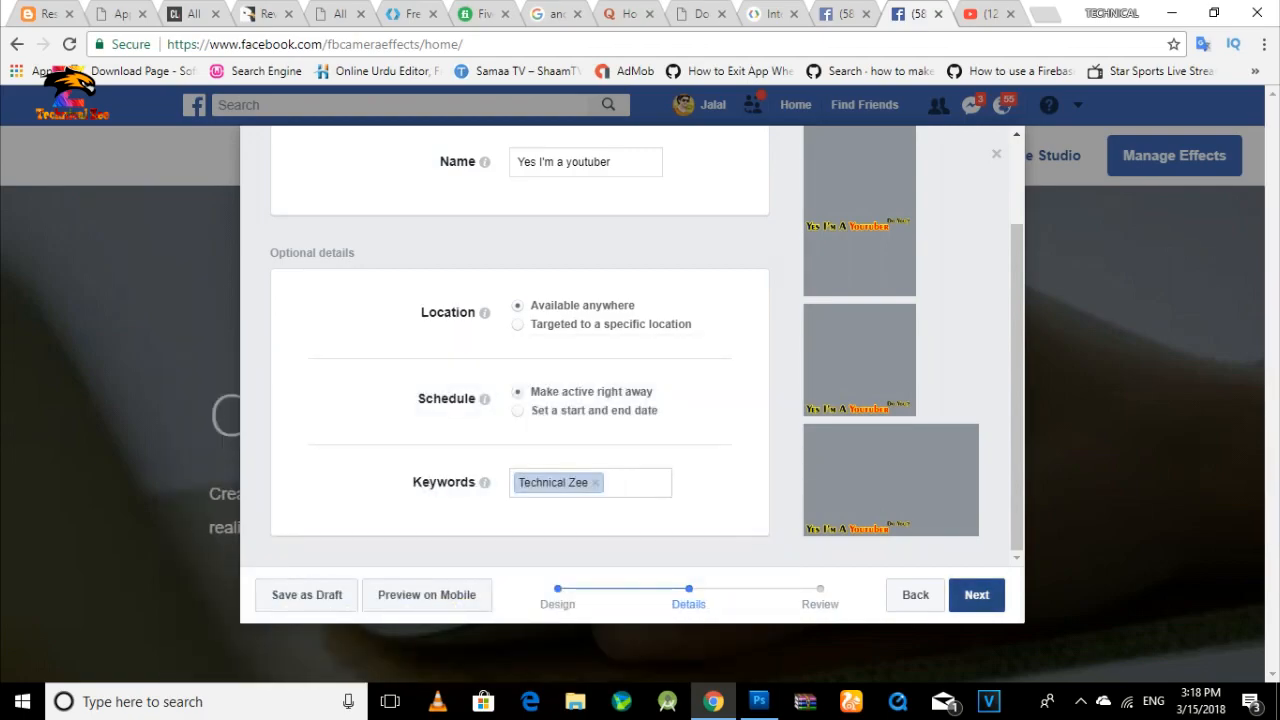
Step: Proceed to the frame's review, publish it and confirm the submission
left_click(976, 594)
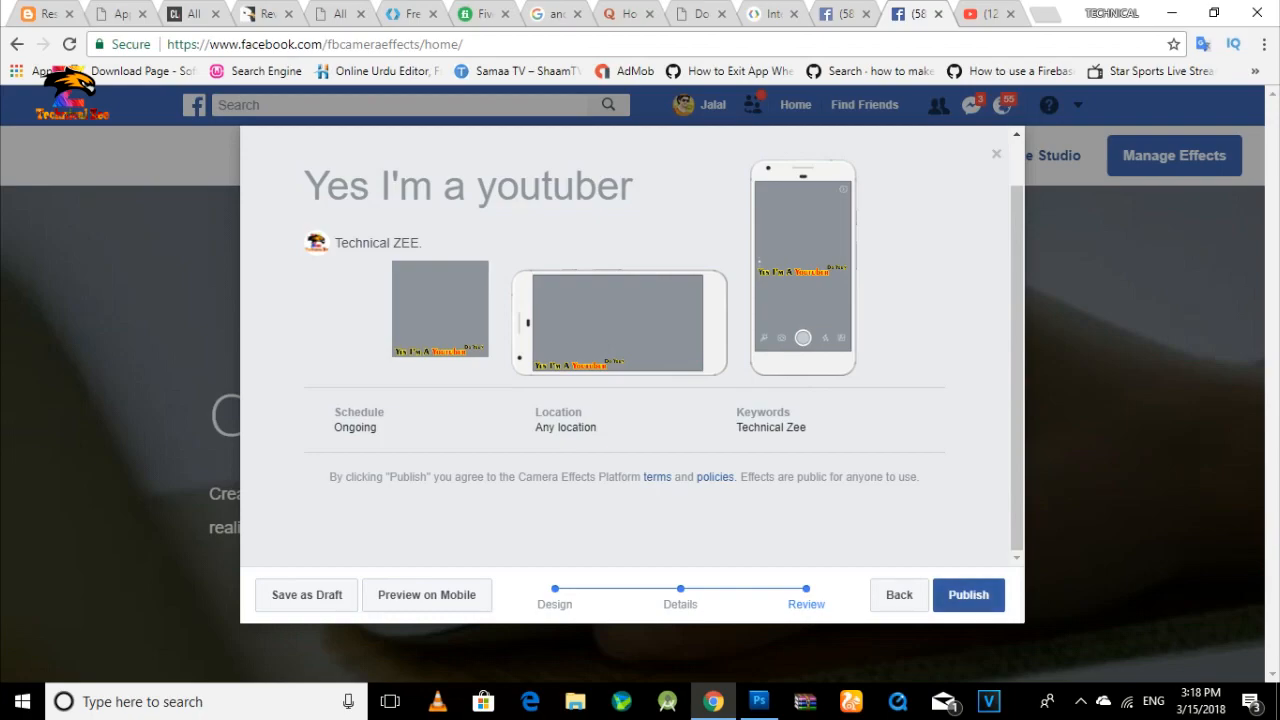
left_click(968, 594)
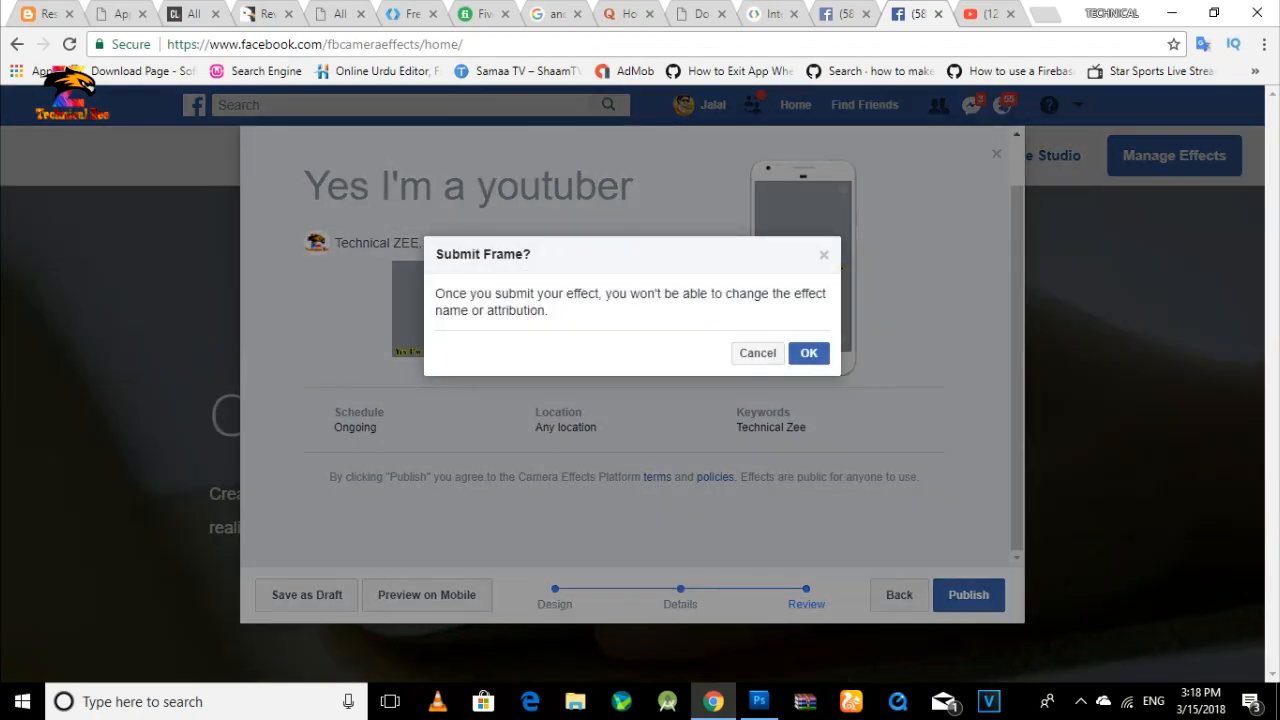
left_click(808, 353)
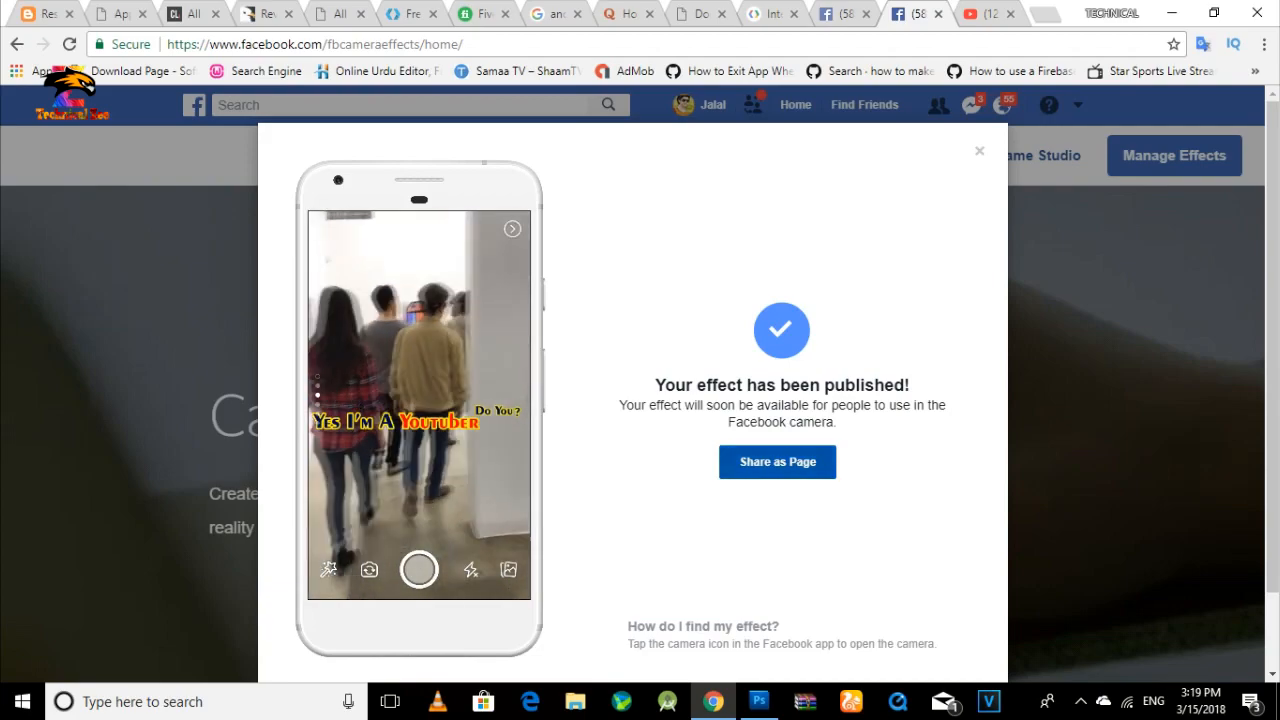
Step: Share the frame as a page post reading "Try This if You ARE Youtuber", with the purpose of adding the effect to a profile picture or video
left_click(778, 462)
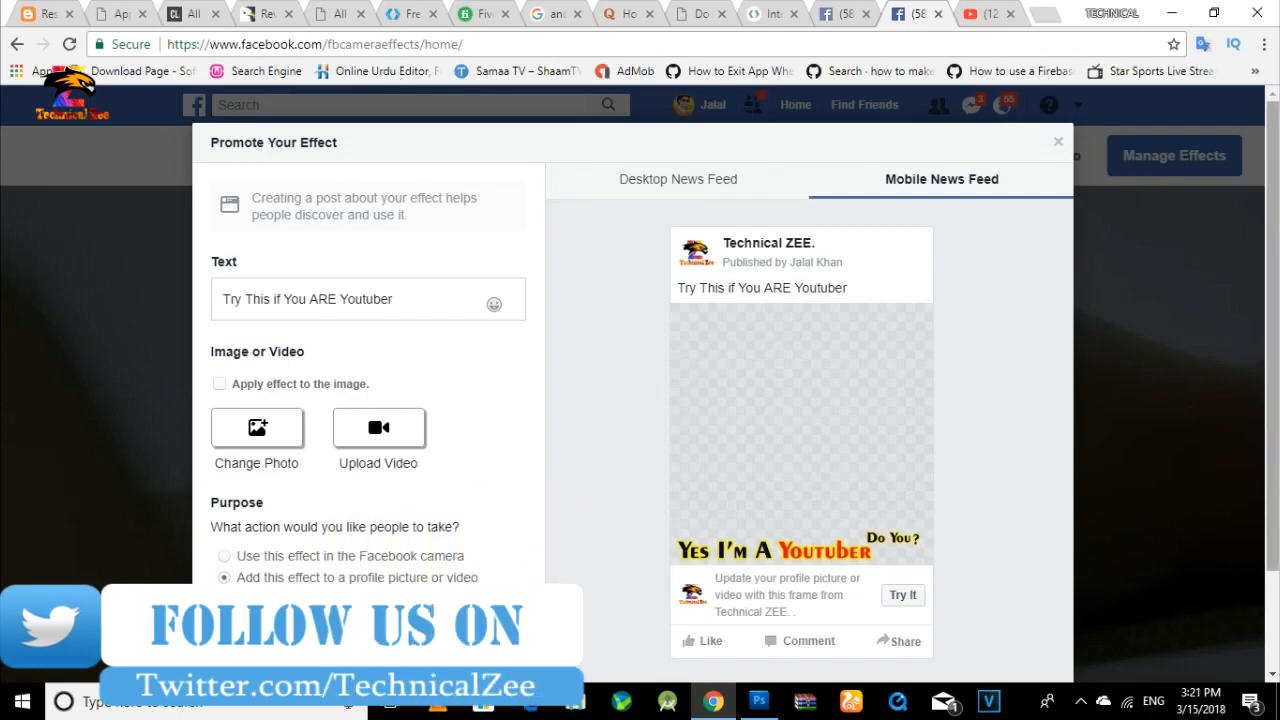
scroll(632, 380, "down", 1)
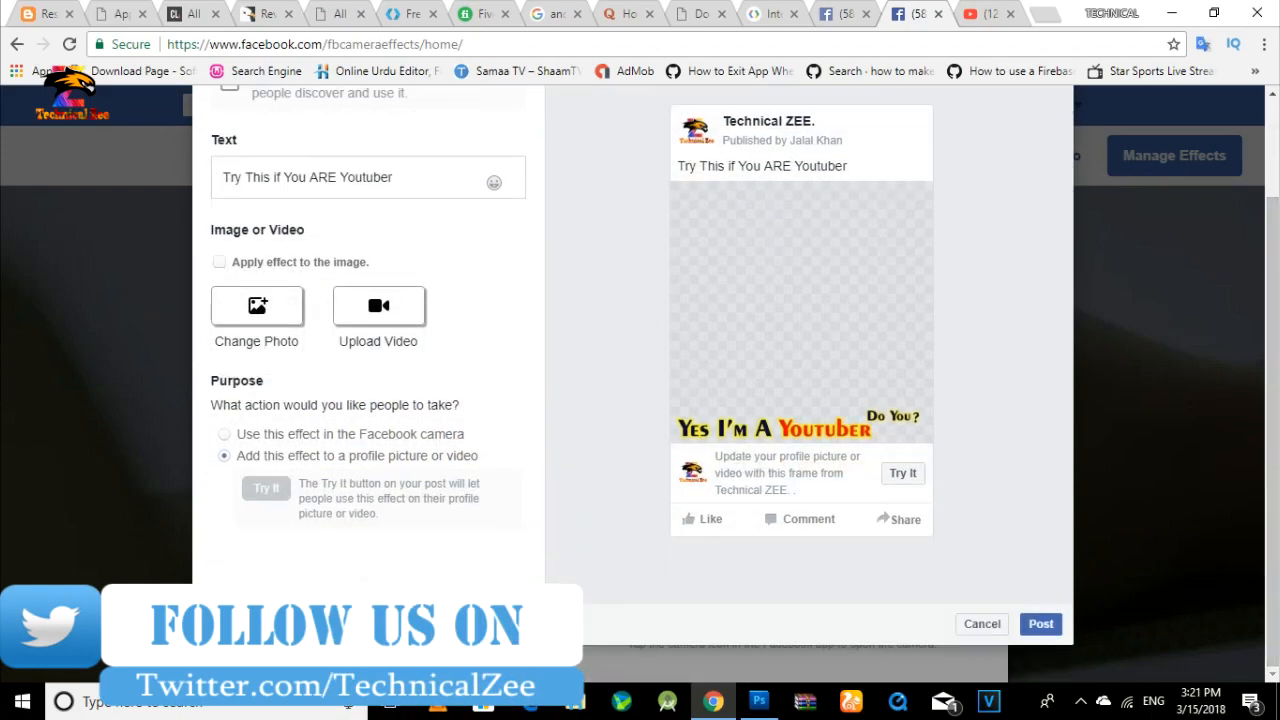
left_click(224, 434)
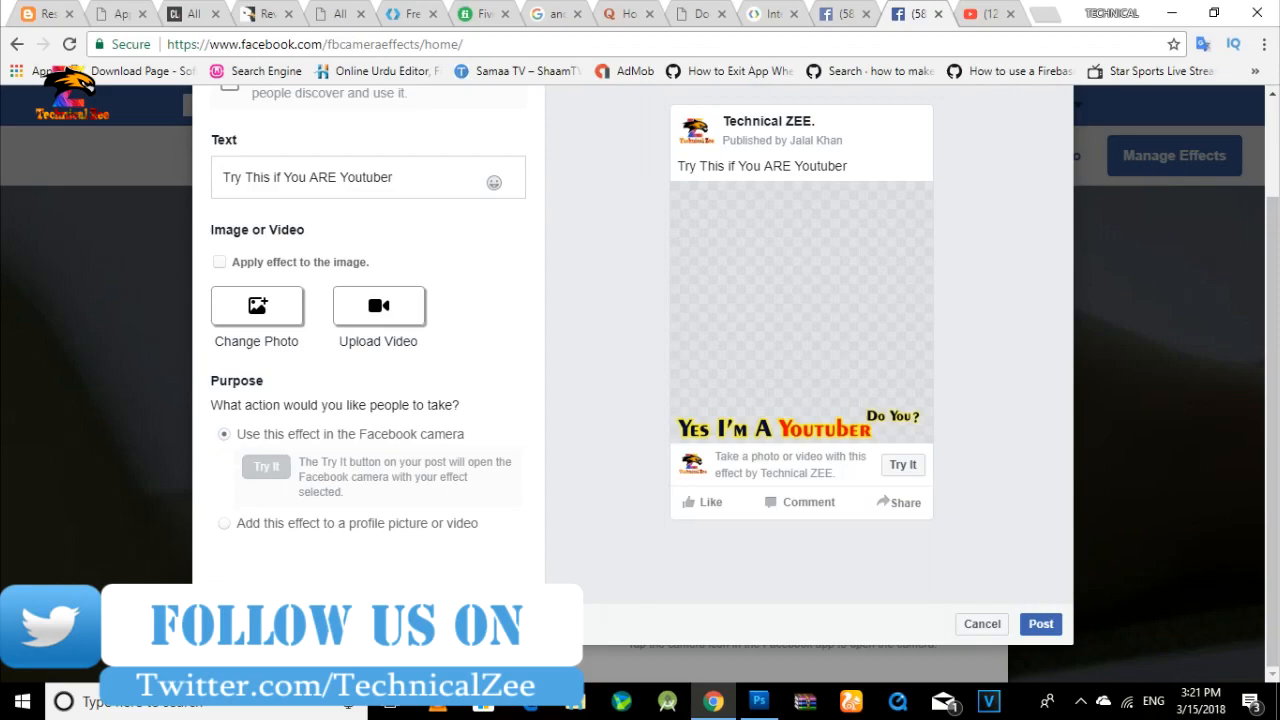
left_click(224, 523)
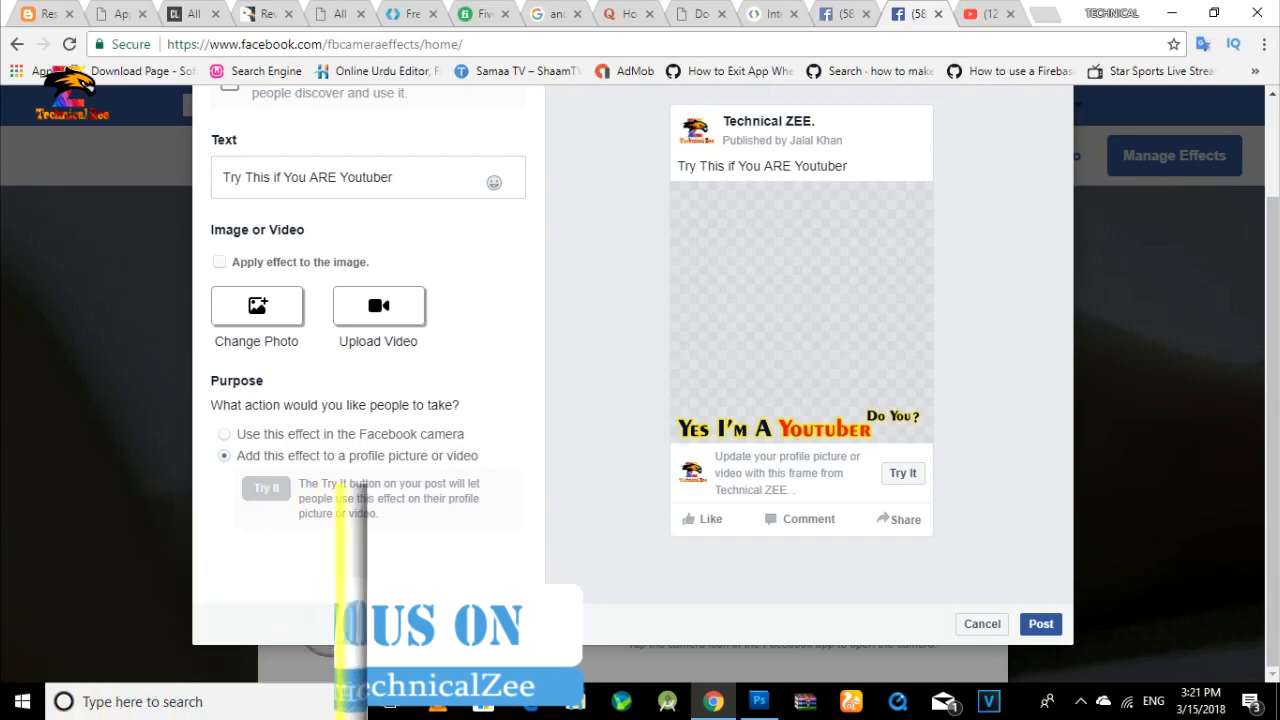
left_click(1041, 623)
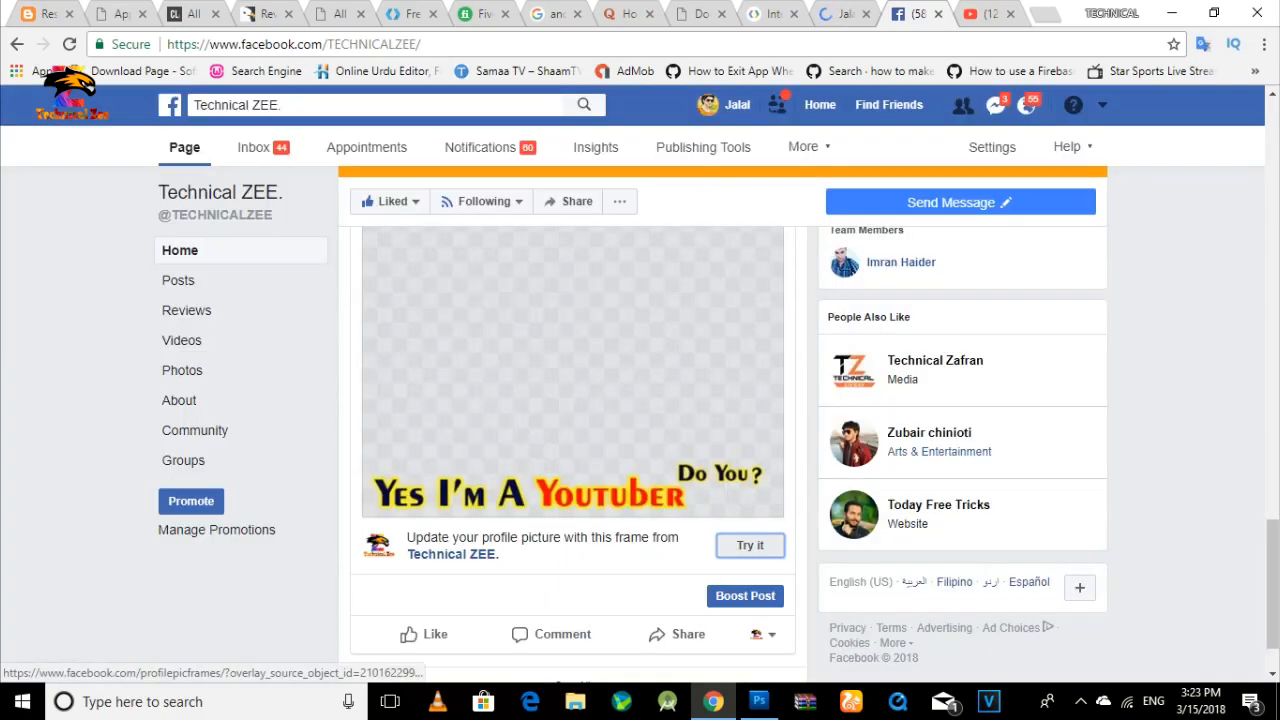
Step: Try the "Yes I'm a youtuber" frame from the page's post on the profile picture
left_click(750, 545)
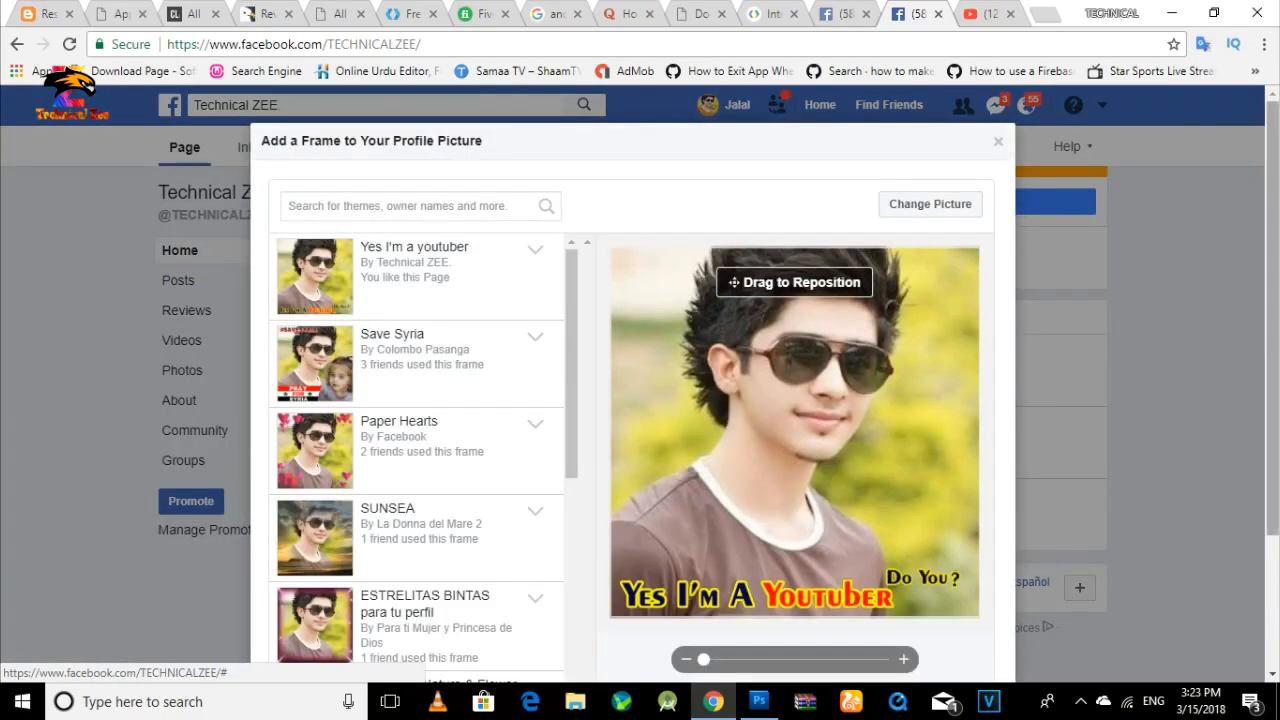
scroll(630, 390, "down", 1)
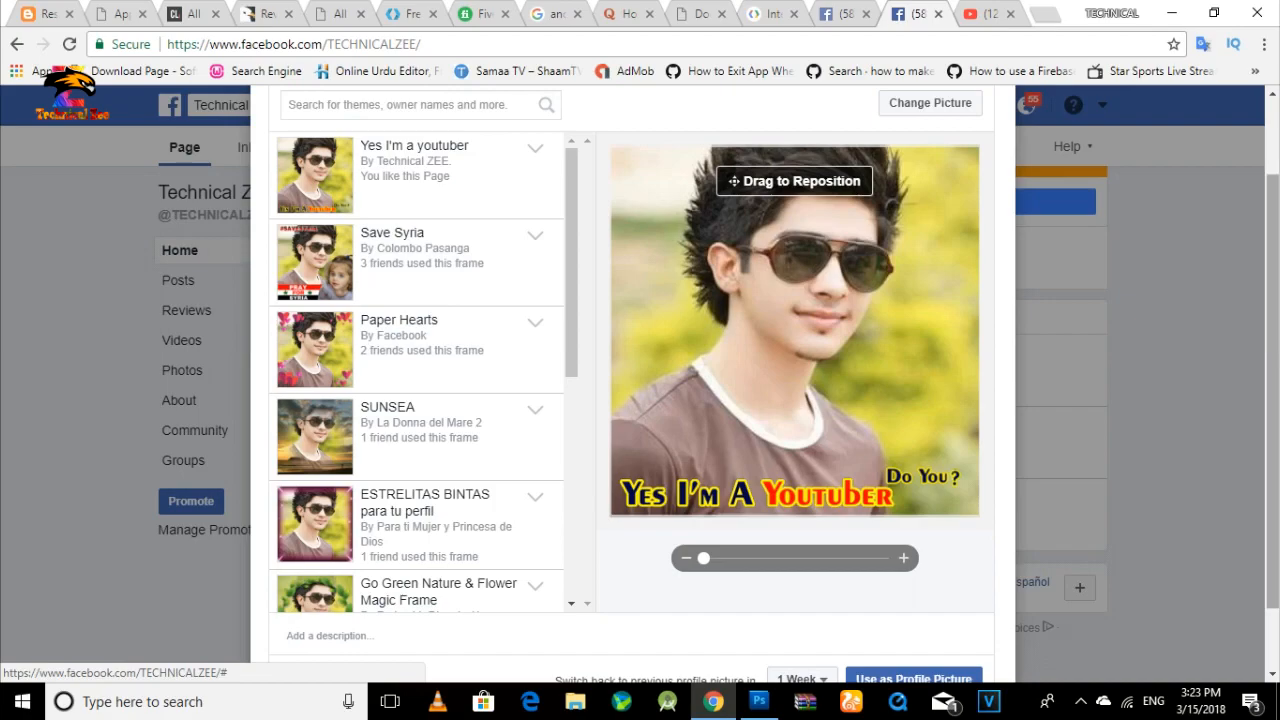
scroll(630, 390, "down", 1)
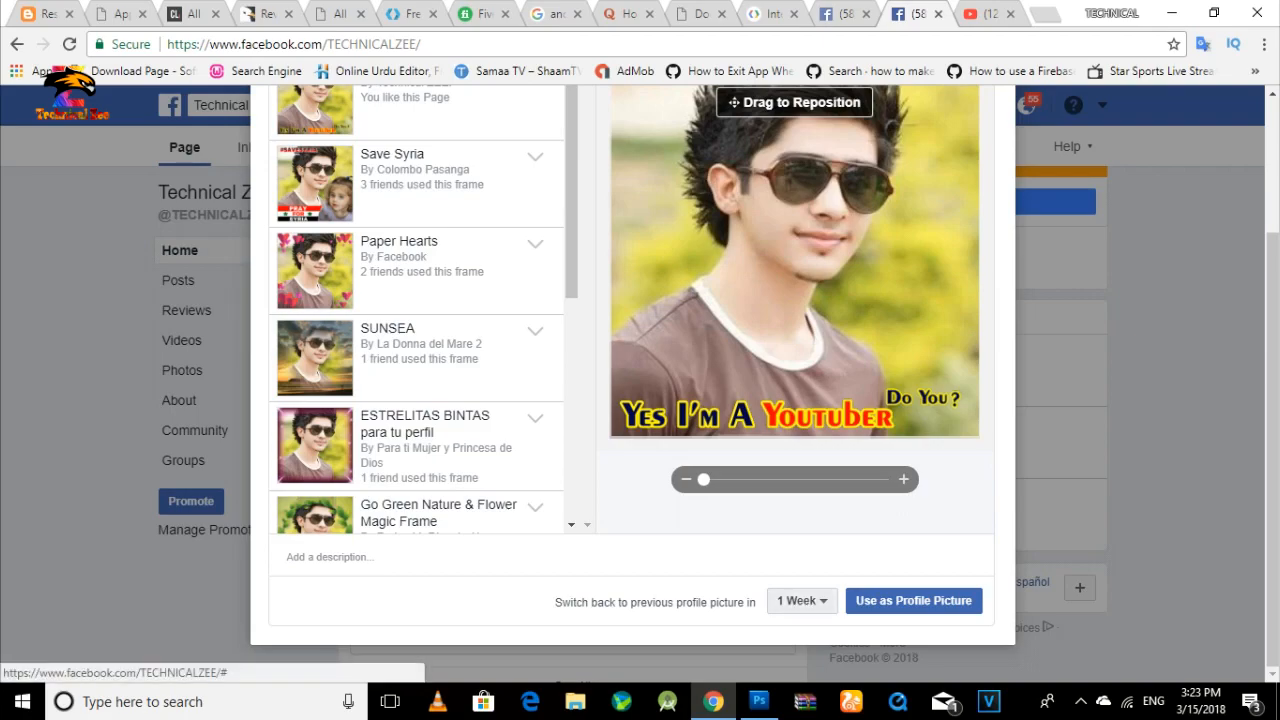
left_click(801, 600)
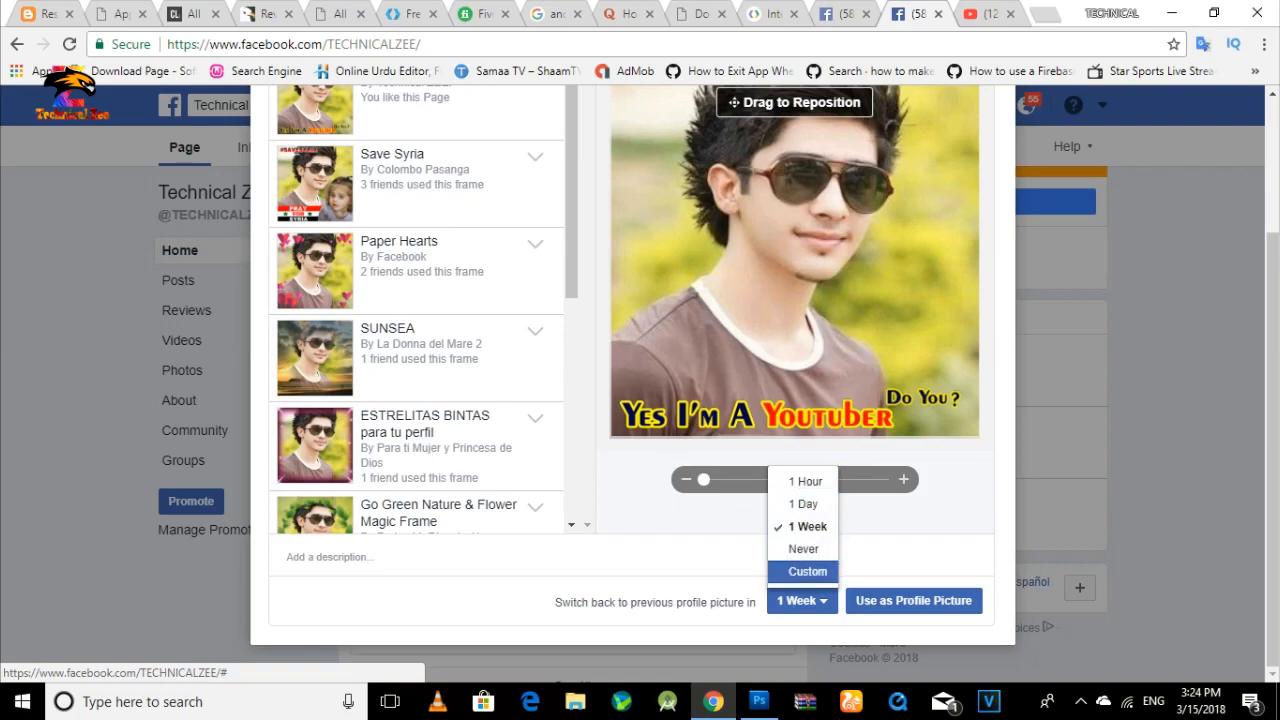
left_click(807, 571)
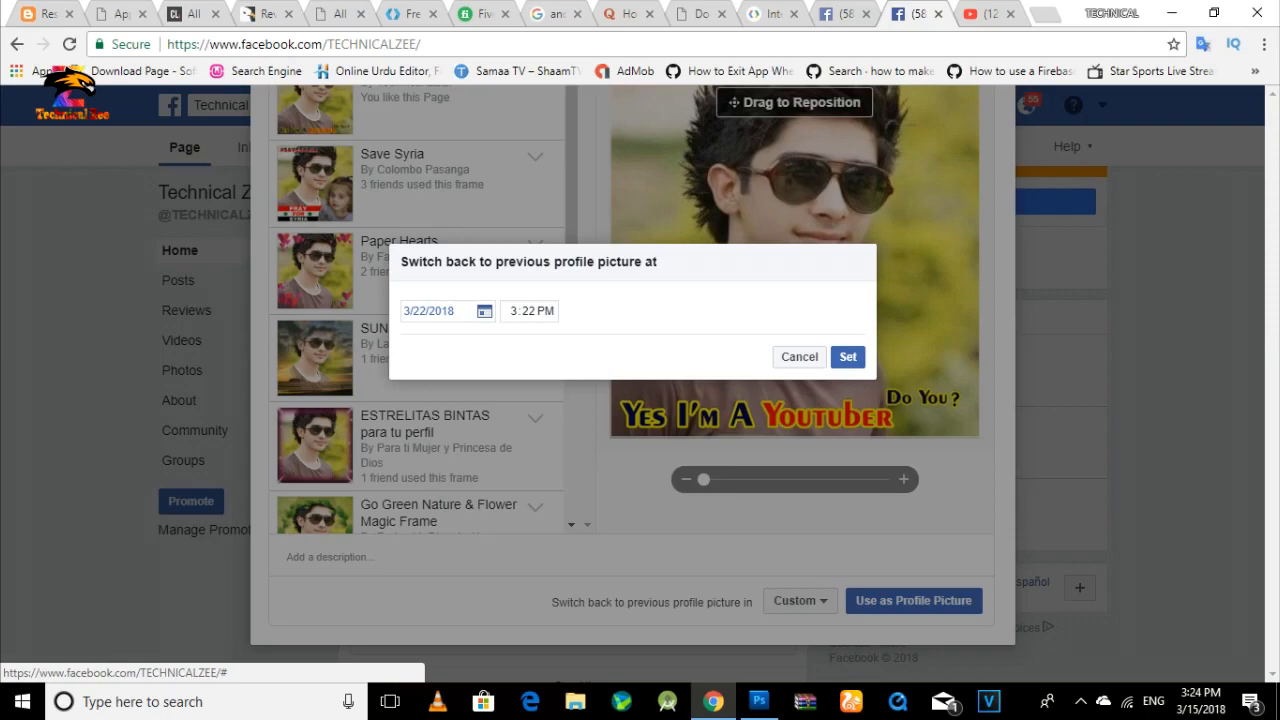
left_click(799, 356)
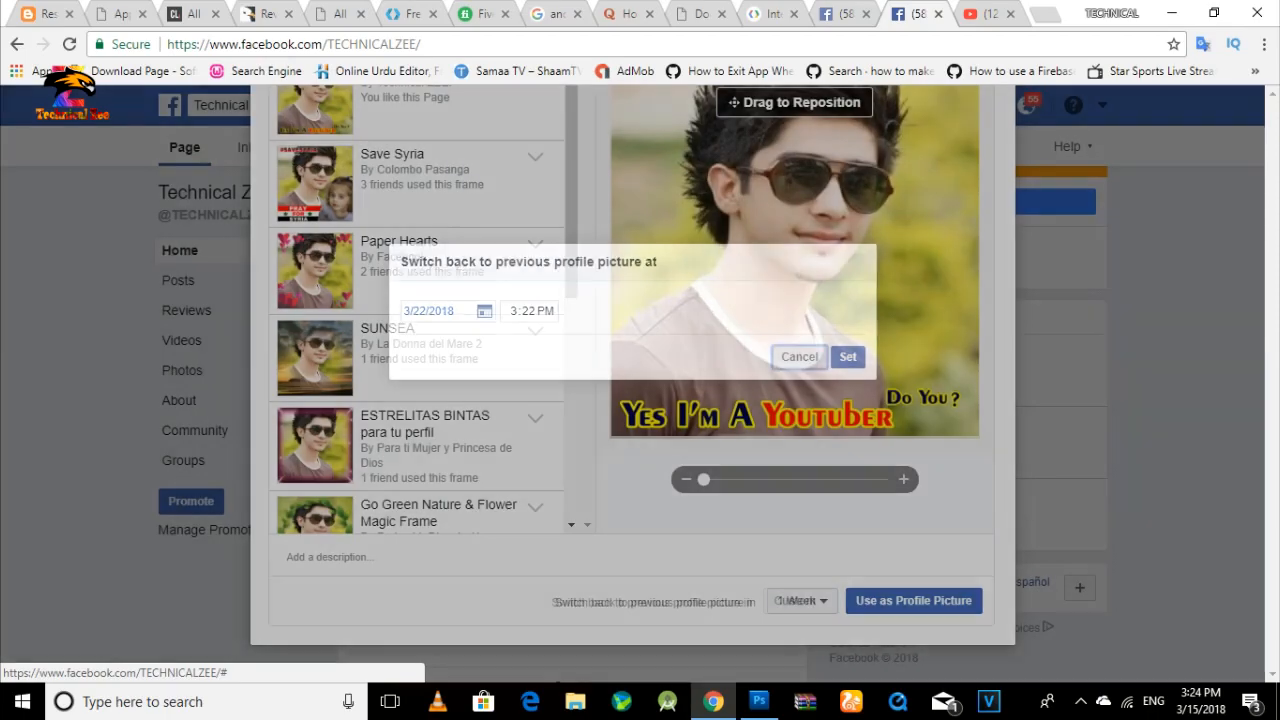
Step: Set switching back to the previous picture to Never and use the framed photo as the profile picture
left_click(802, 600)
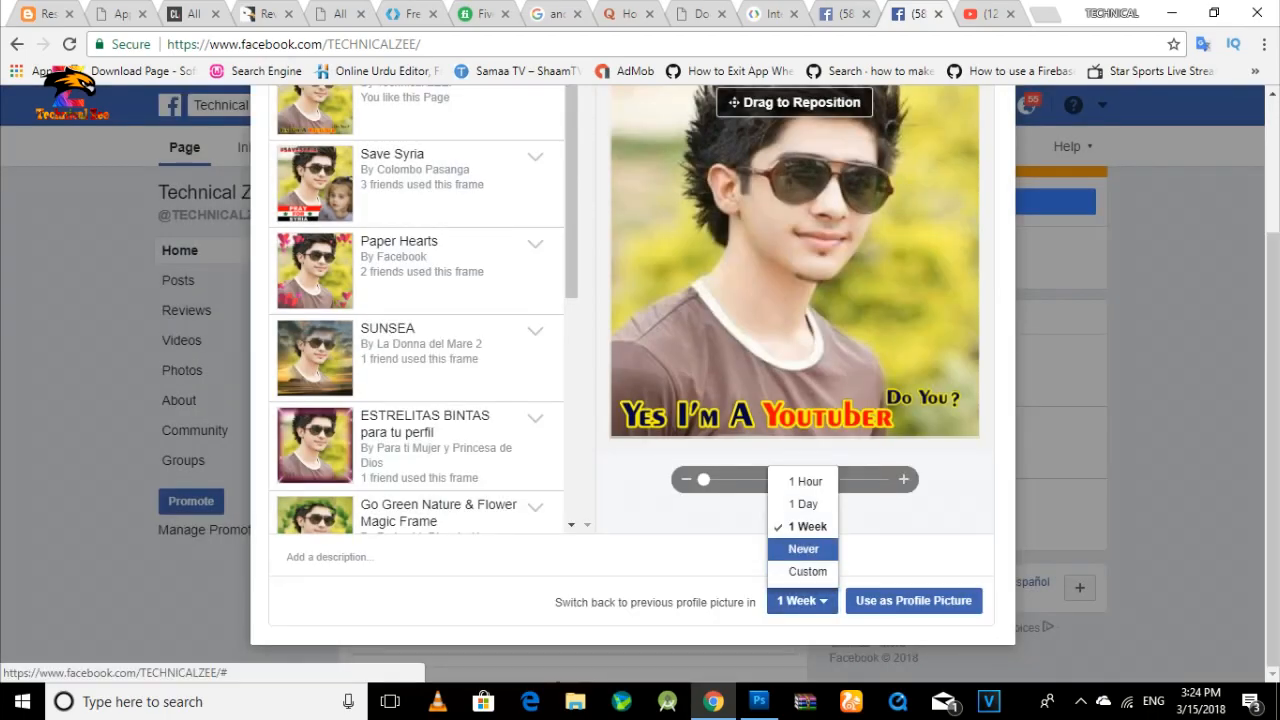
left_click(806, 548)
left_click(913, 600)
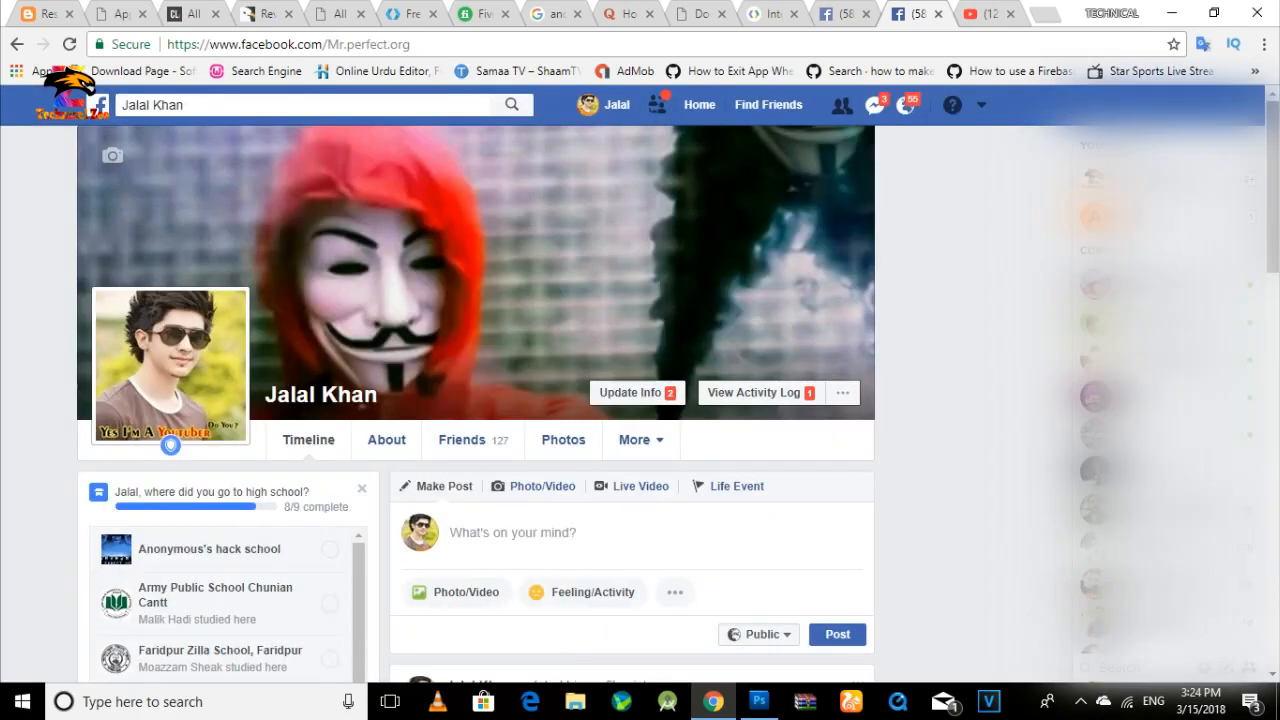
Step: Examine the framed profile picture in the newest post on the profile's timeline
scroll(640, 400, "down", 5)
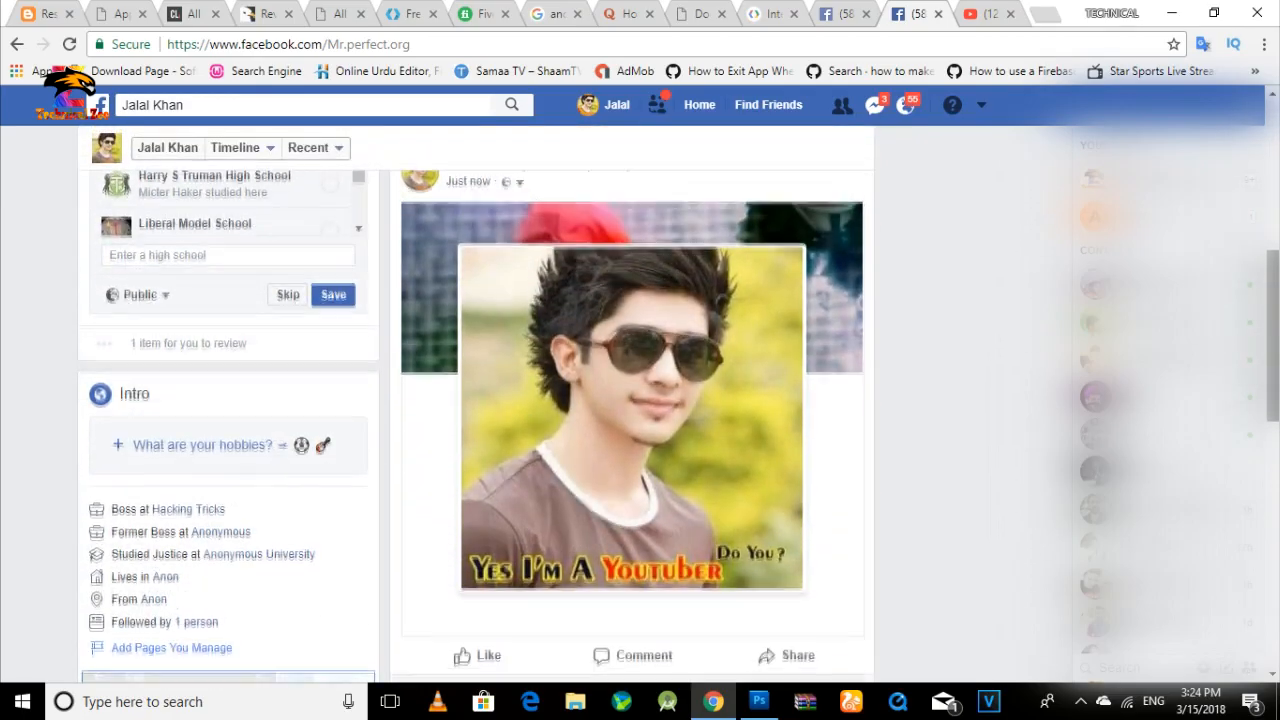
scroll(640, 400, "down", 1)
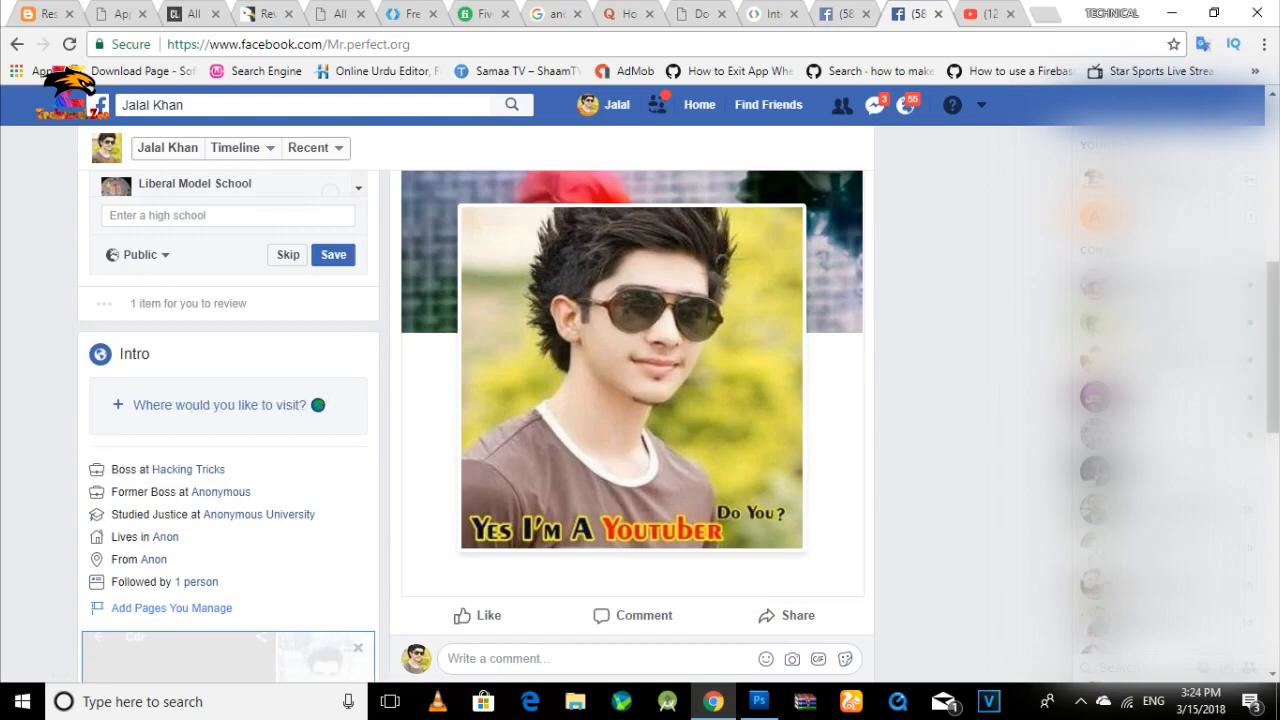
scroll(640, 400, "down", 3)
scroll(640, 400, "up", 5)
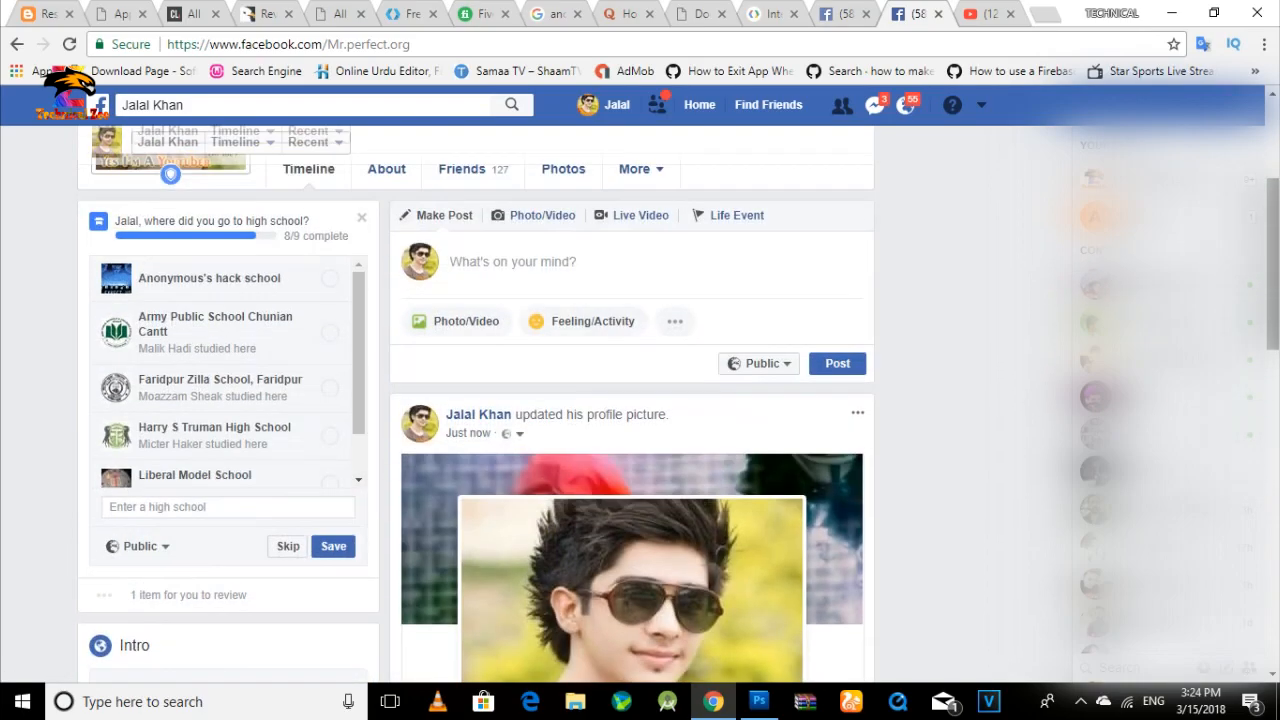
scroll(640, 400, "down", 2)
scroll(640, 420, "down", 2)
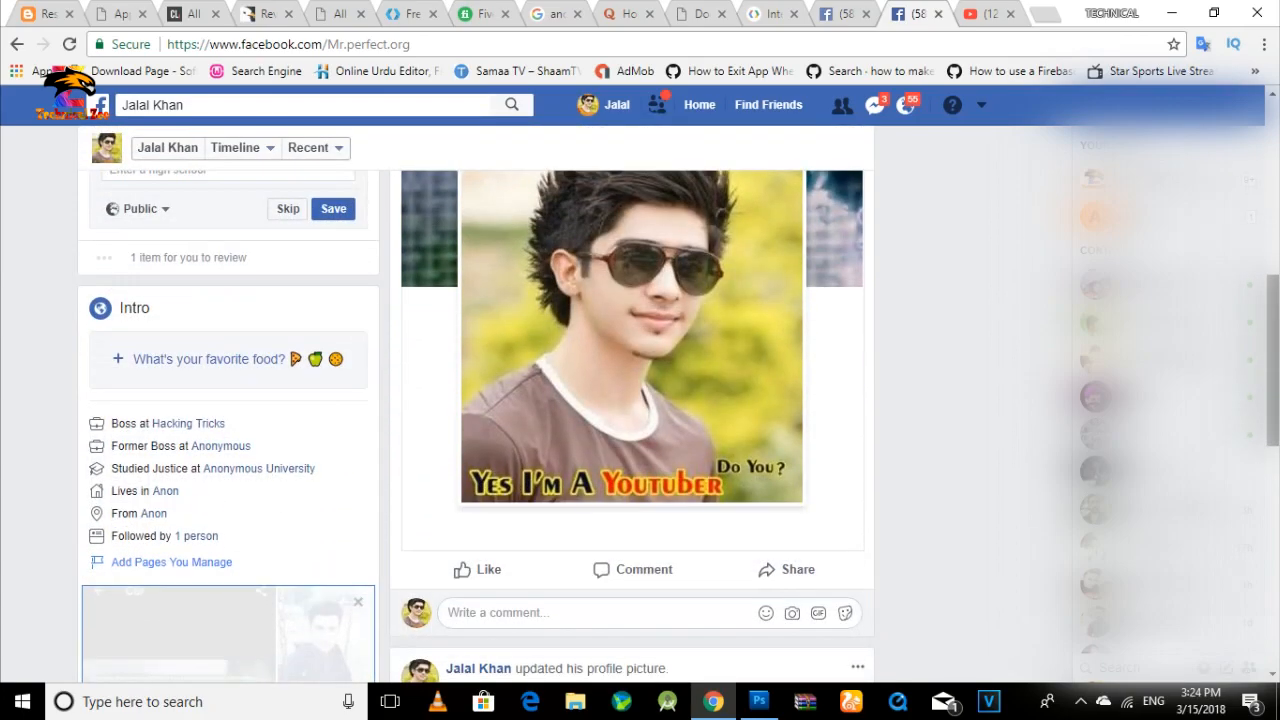